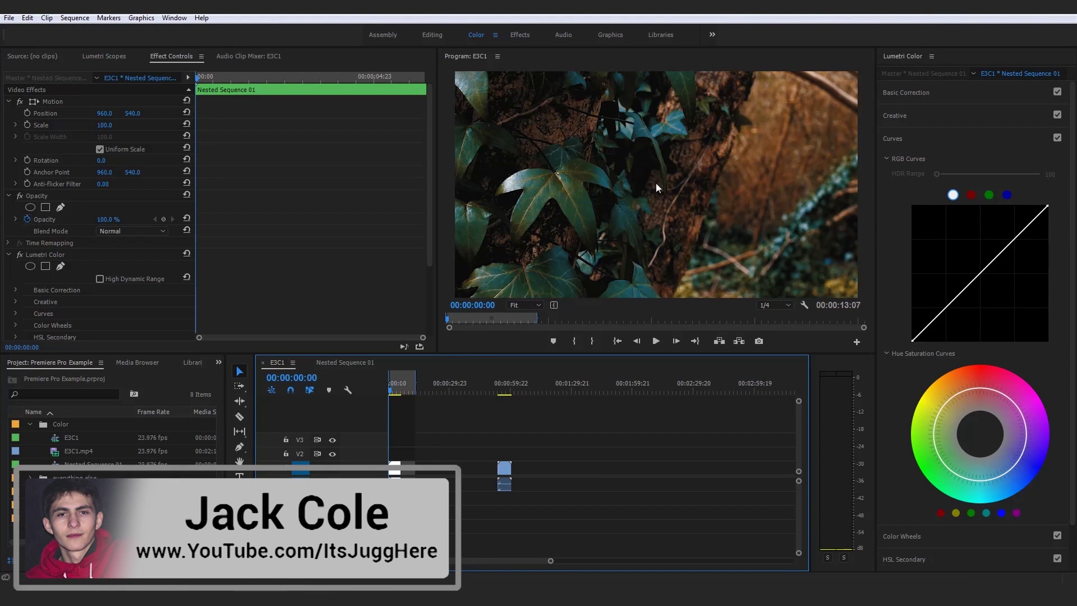
Nudge the highlight point of the RGB S-curve in Lumetri Curves
left_click(990, 146)
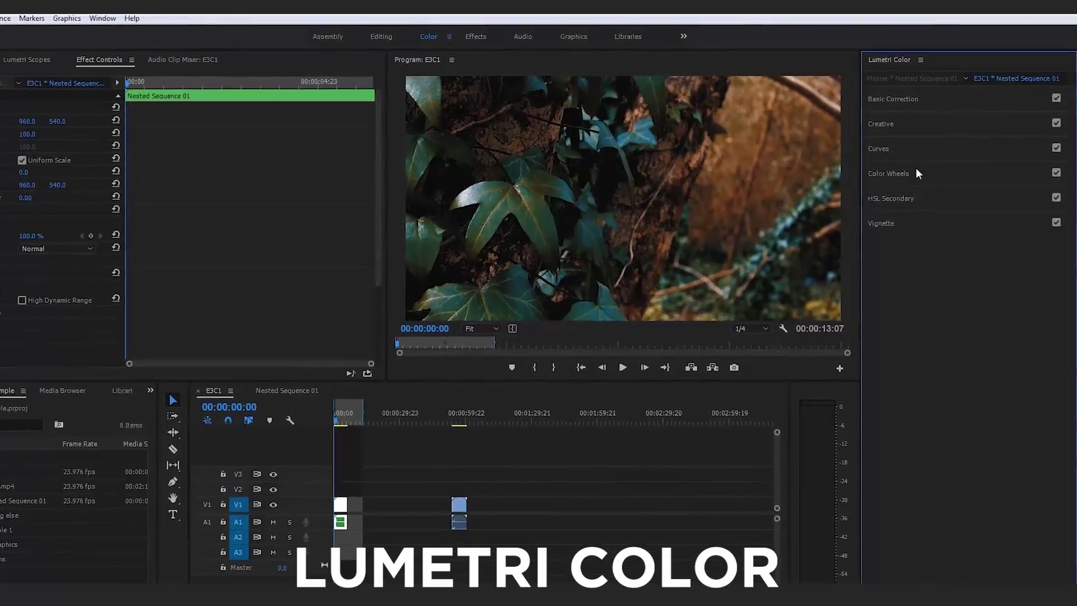
left_click(910, 149)
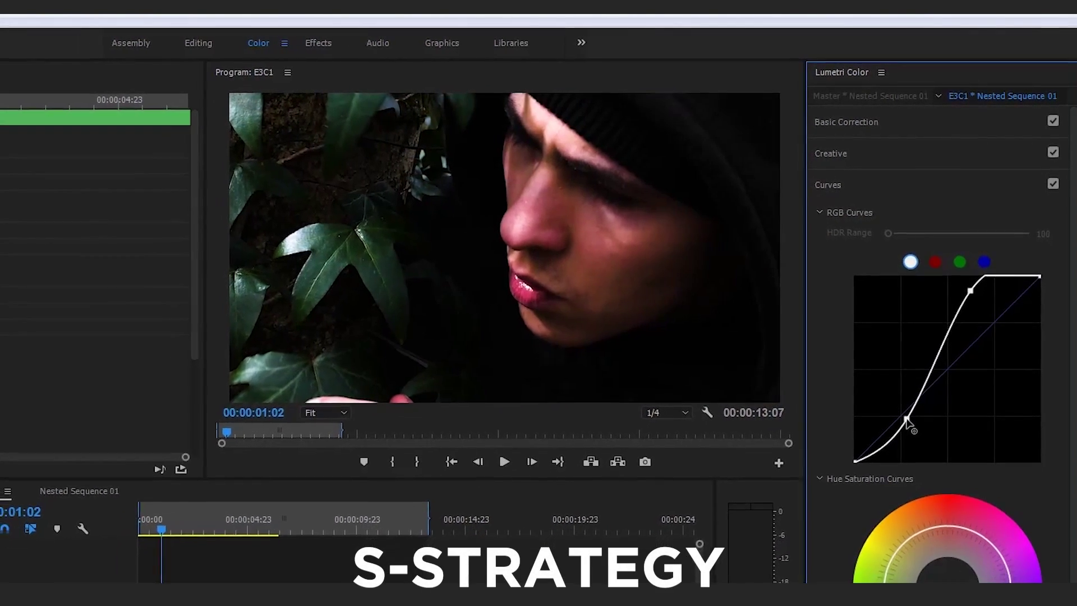
mouse_move(978, 295)
left_mouse_down()
mouse_move(973, 285)
mouse_move(983, 294)
left_mouse_up()
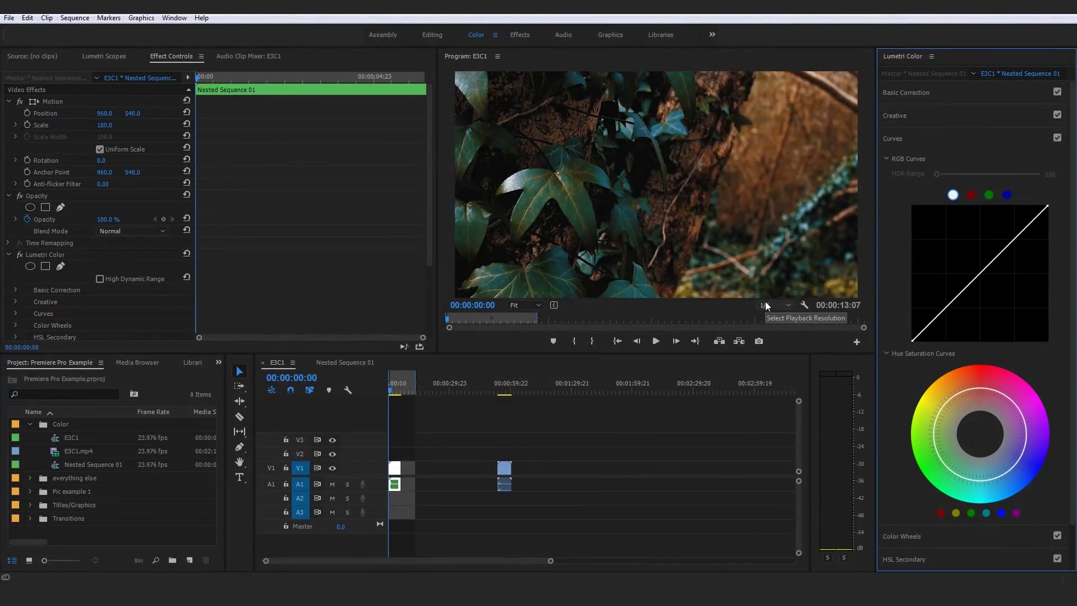
Set the Creative Look to None and play the clip to preview it
left_click(910, 117)
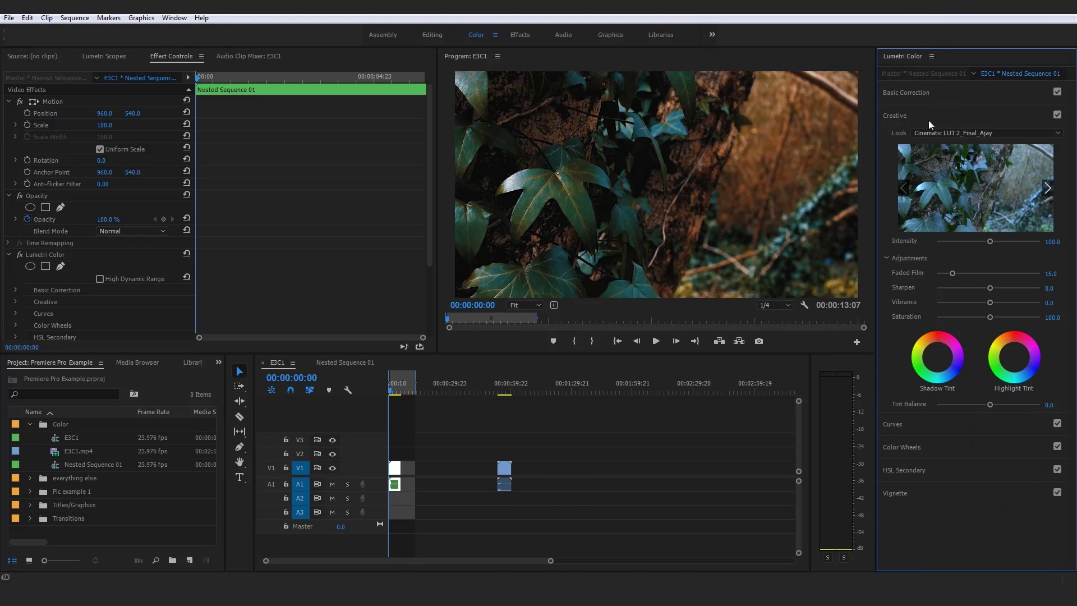
left_click(957, 132)
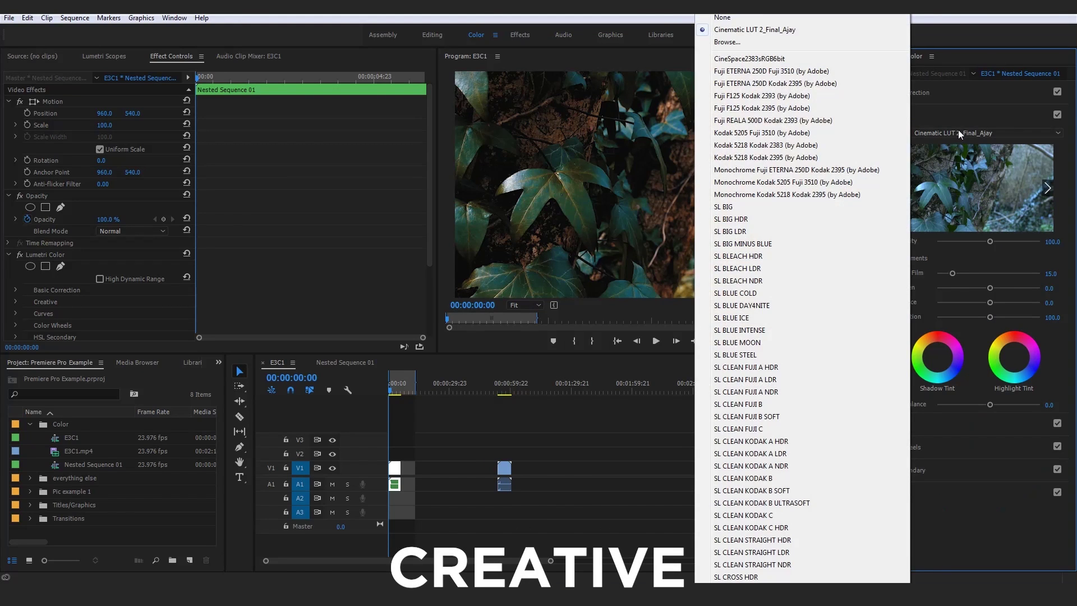
left_click(751, 18)
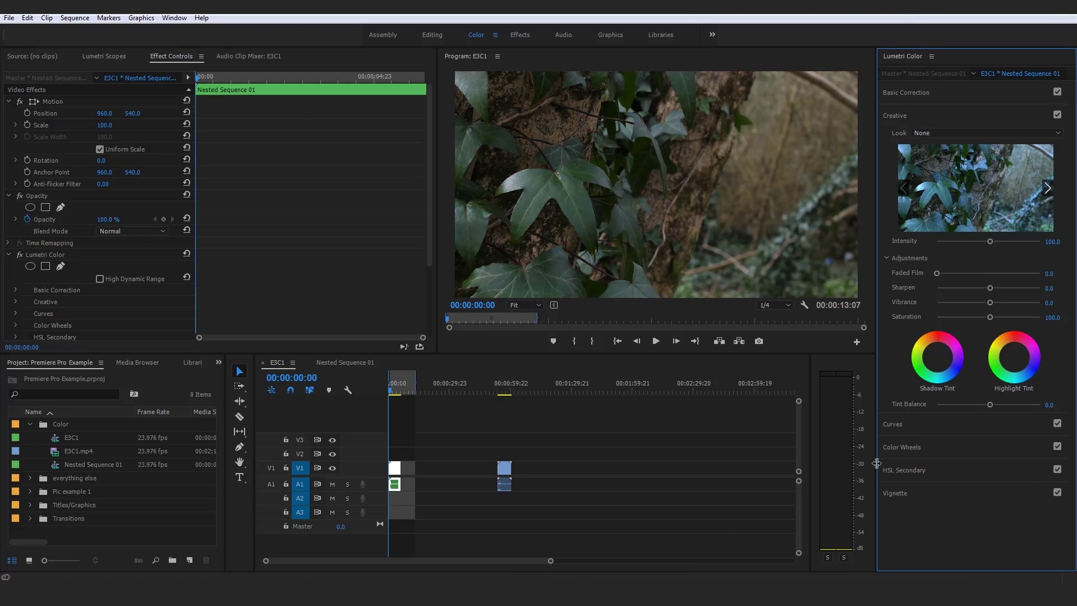
key("space")
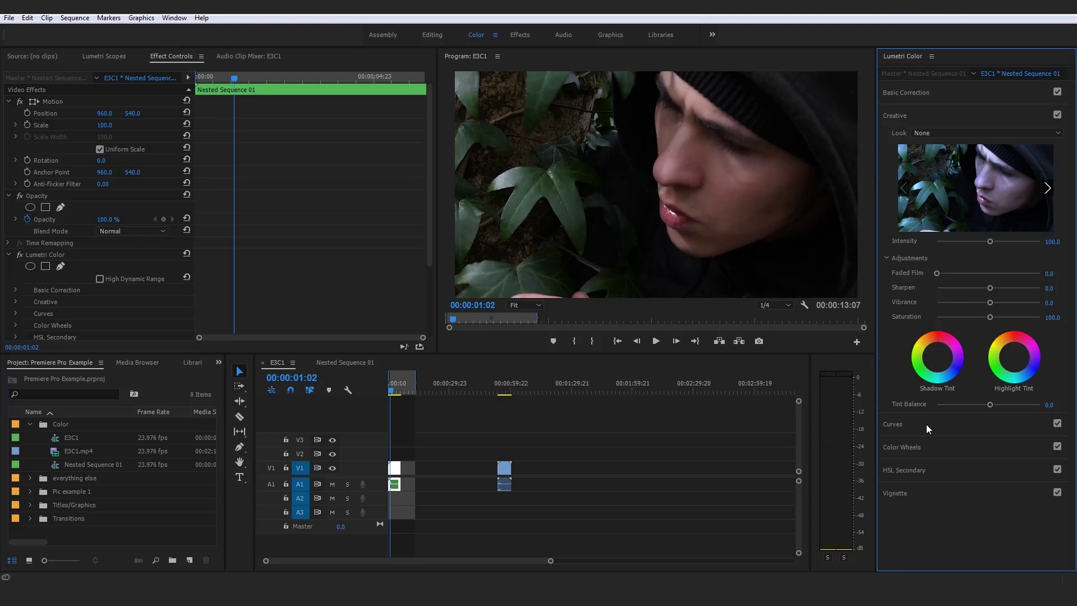
Raise Creative Sharpen to about 54.6, then return to the straight RGB curve
left_click(926, 424)
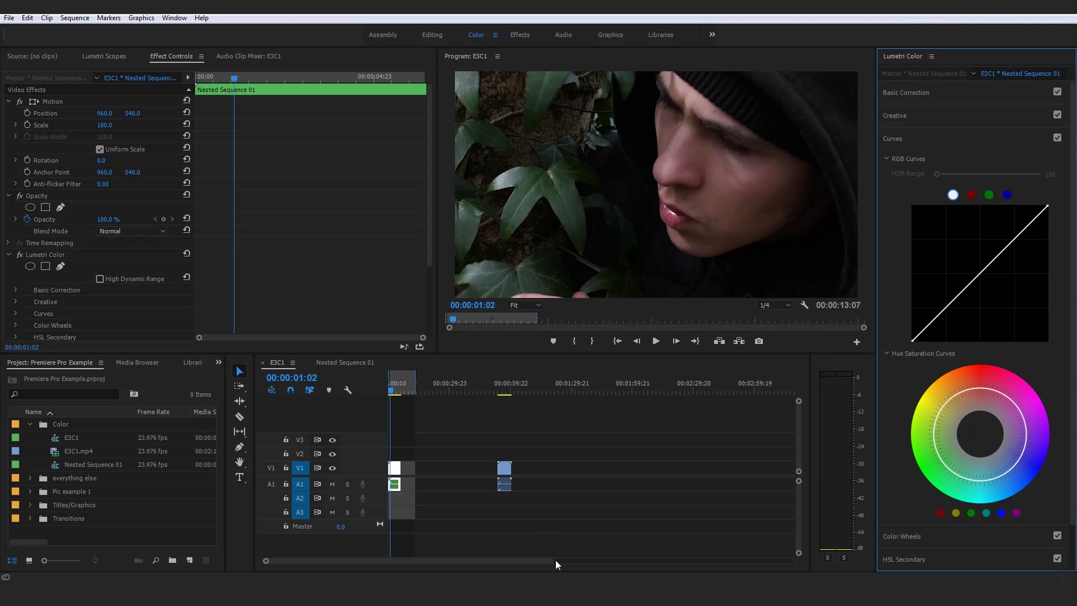
left_click_drag(553, 560, 457, 553)
left_click(927, 115)
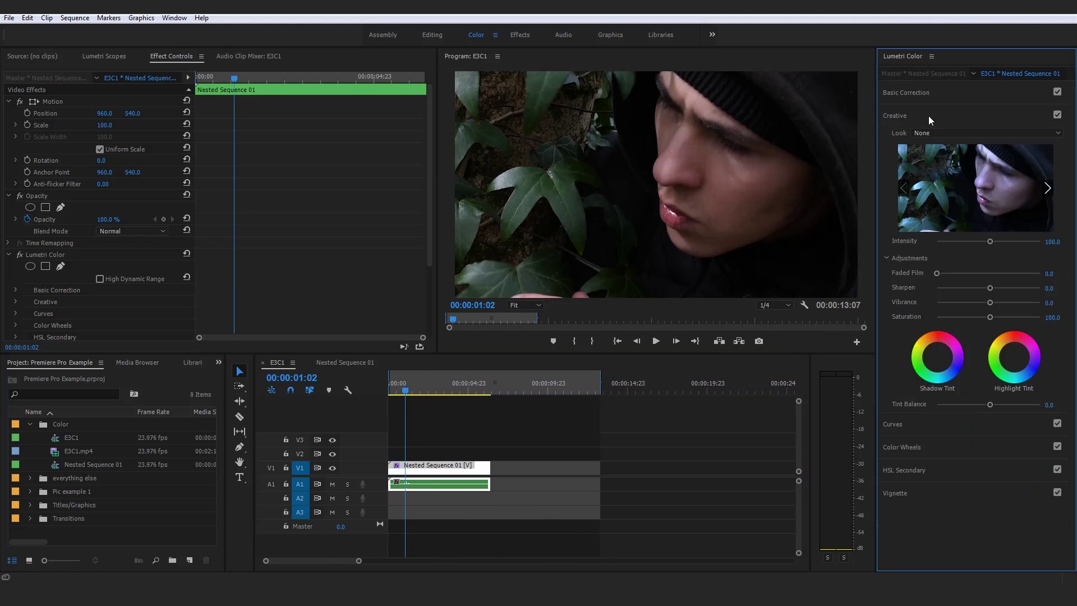
mouse_move(991, 287)
left_mouse_down()
mouse_move(1026, 287)
mouse_move(955, 284)
mouse_move(1010, 291)
mouse_move(1012, 282)
left_mouse_up()
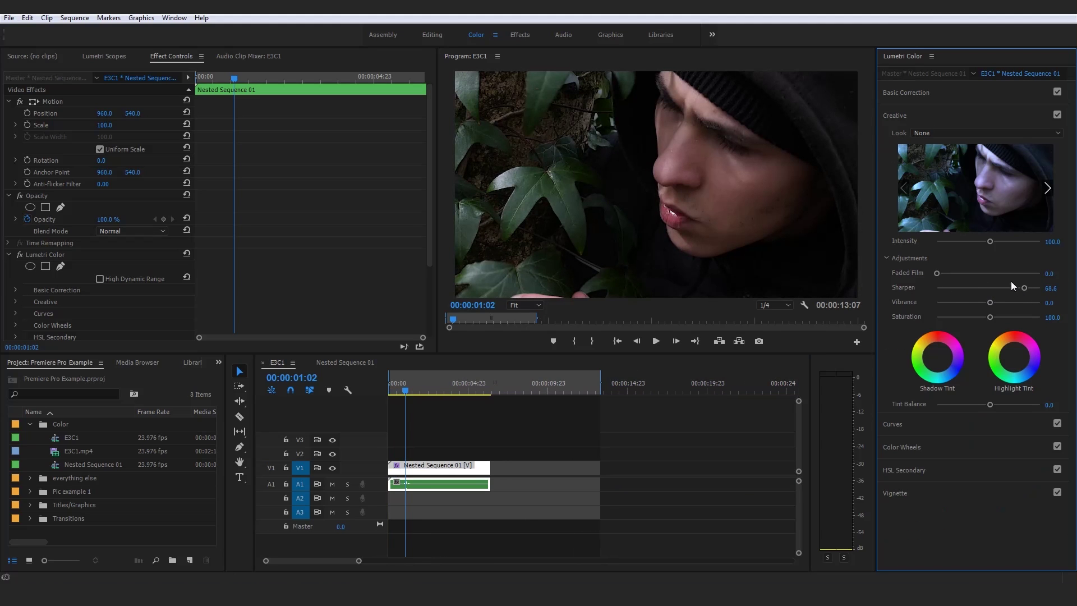
left_click(914, 424)
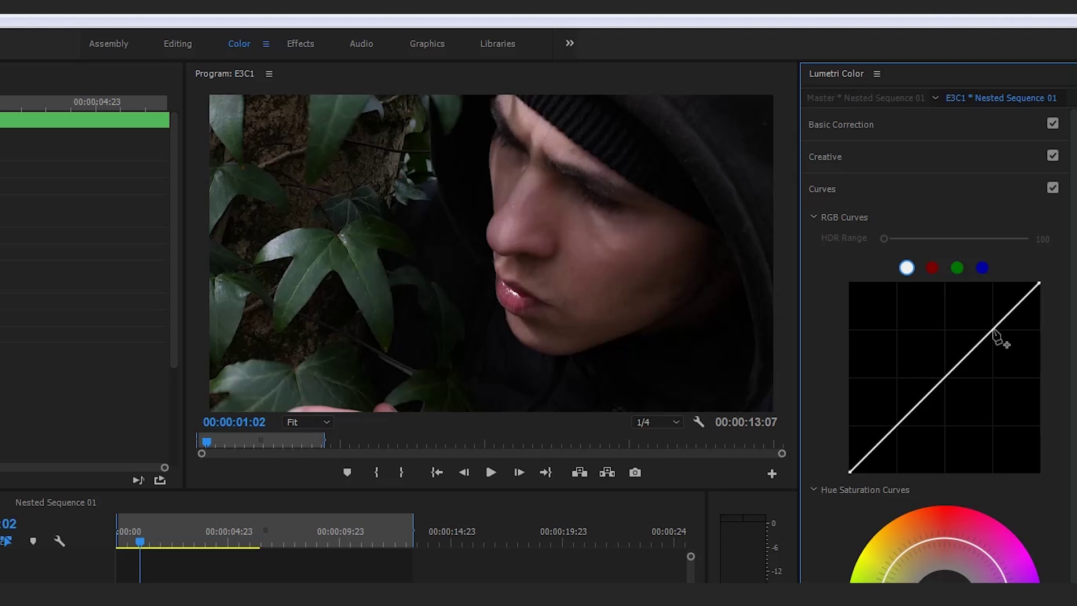
Shape the RGB curve into an S with a lifted highlight point and lowered shadow point
left_click_drag(994, 334, 967, 297)
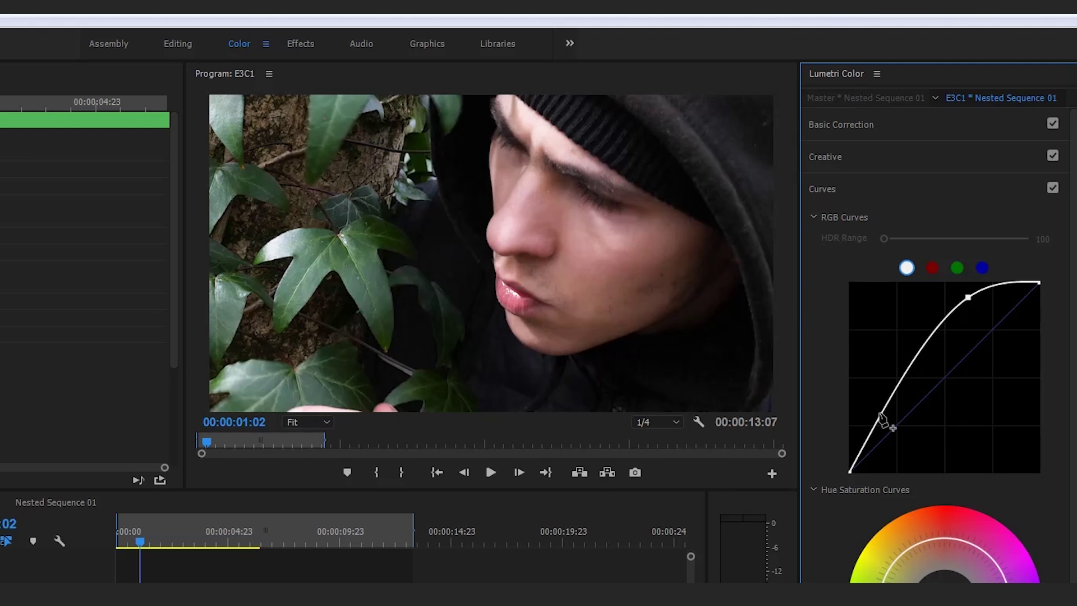
left_click_drag(882, 415, 902, 429)
left_click_drag(967, 297, 980, 307)
left_click_drag(904, 432, 909, 428)
left_click_drag(981, 308, 973, 313)
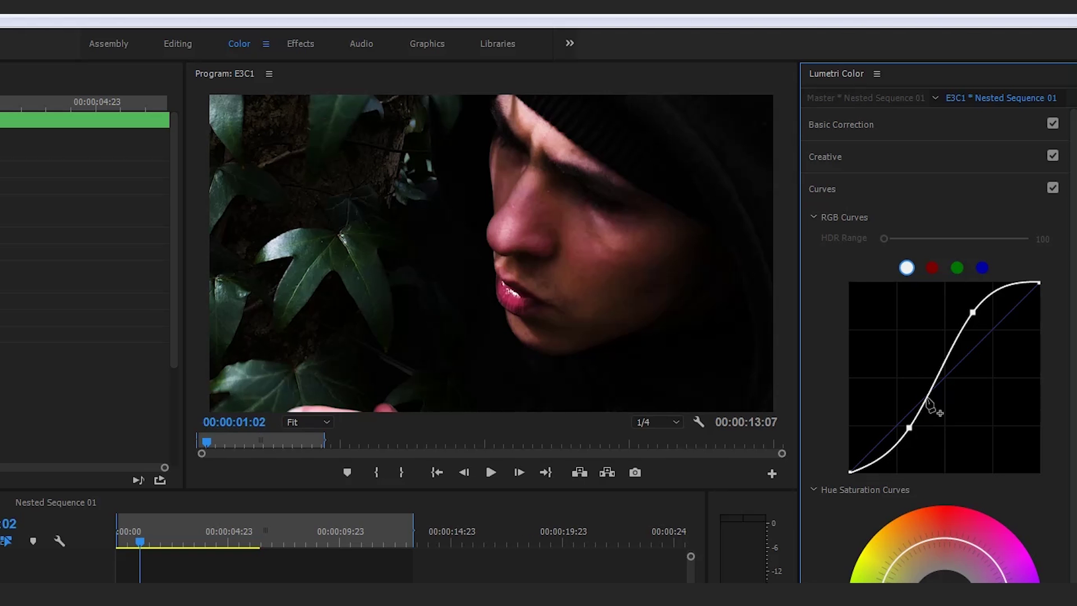
left_click_drag(140, 543, 120, 555)
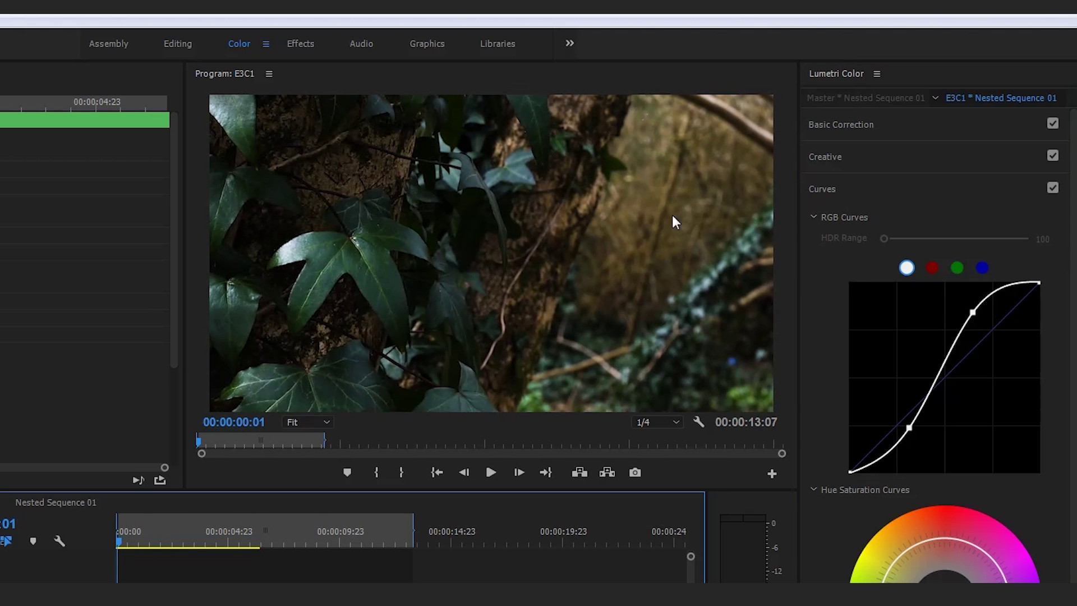
Play the clip, then drag the shadow point to an extreme and back
key("space")
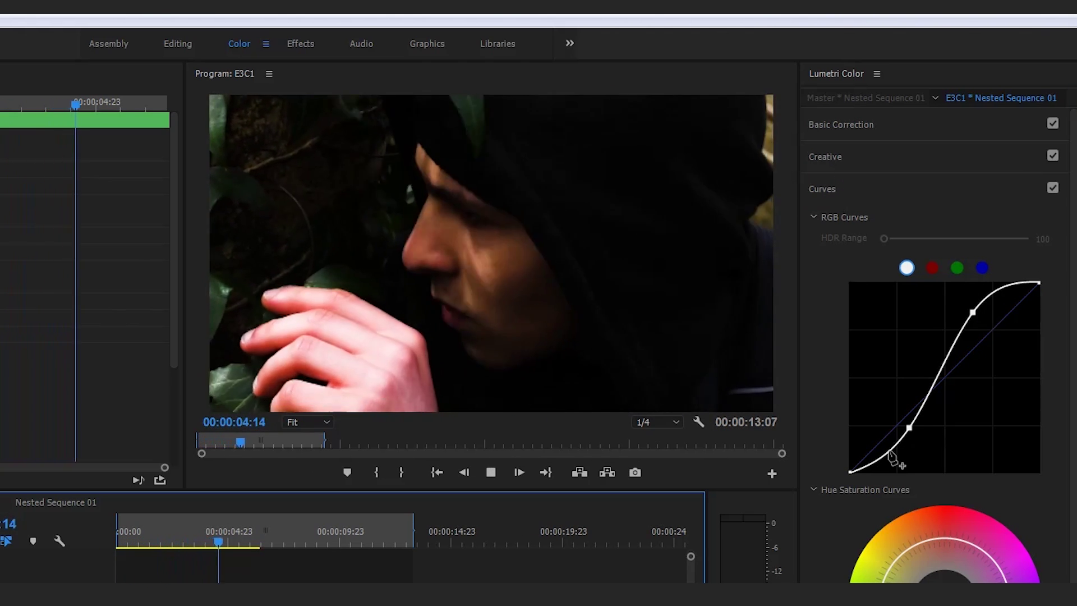
key("space")
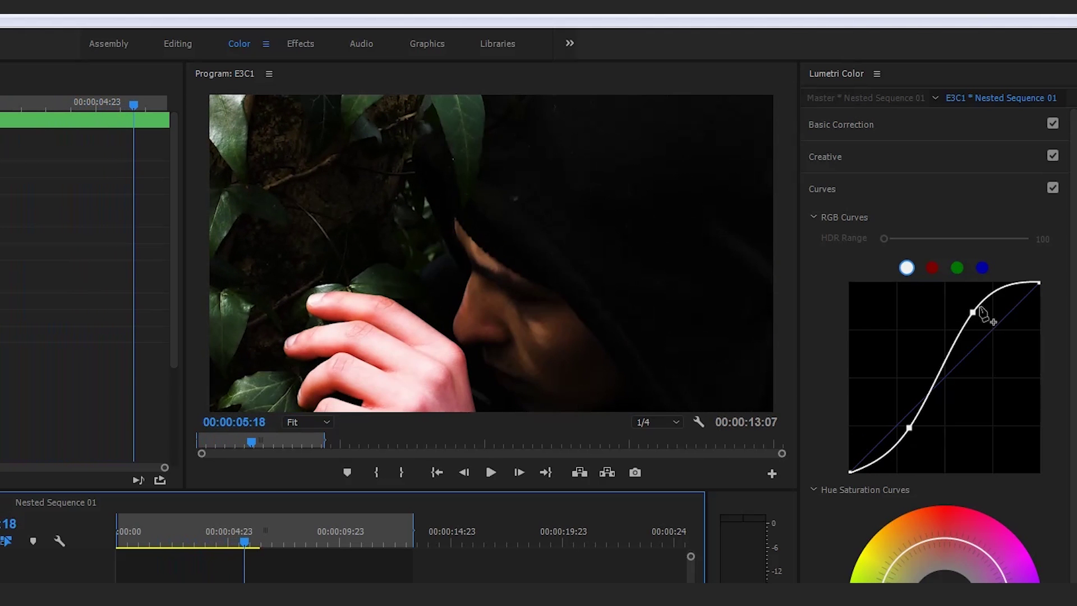
left_click_drag(973, 312, 974, 316)
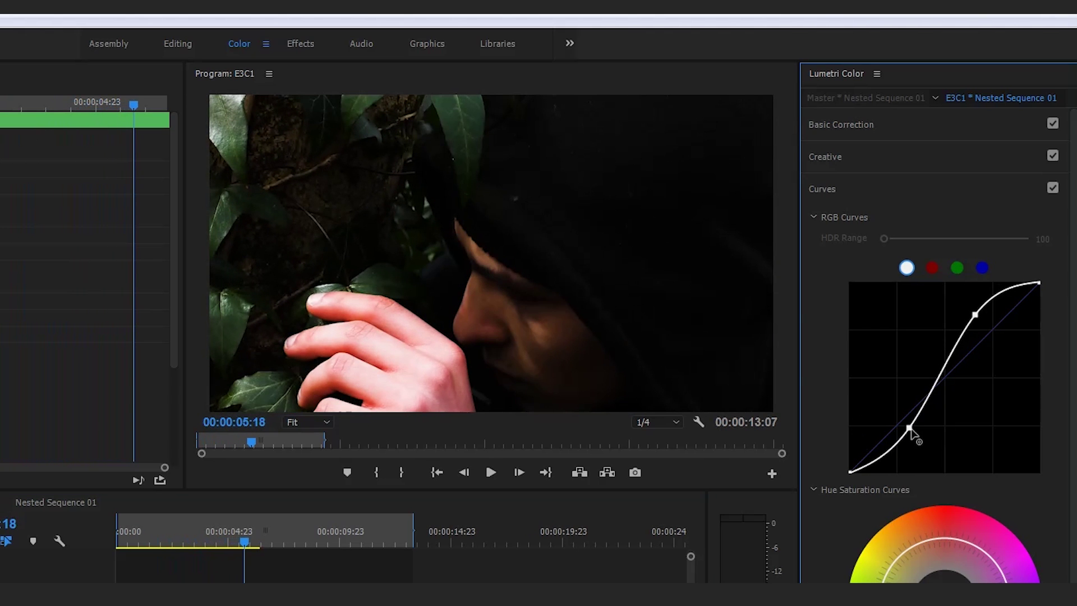
left_click_drag(909, 428, 986, 480)
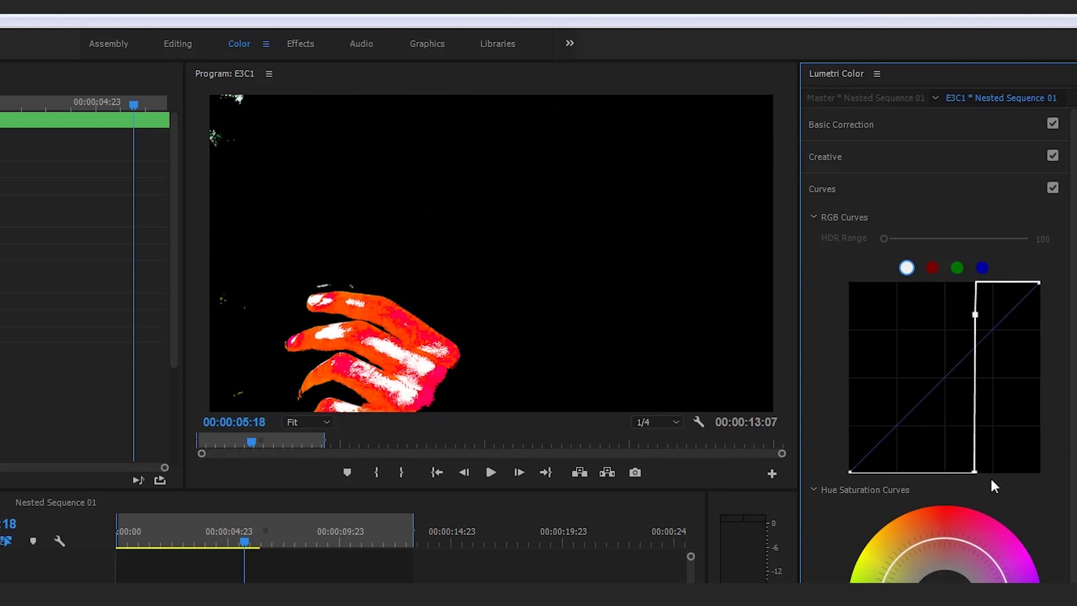
left_click_drag(985, 480, 913, 431)
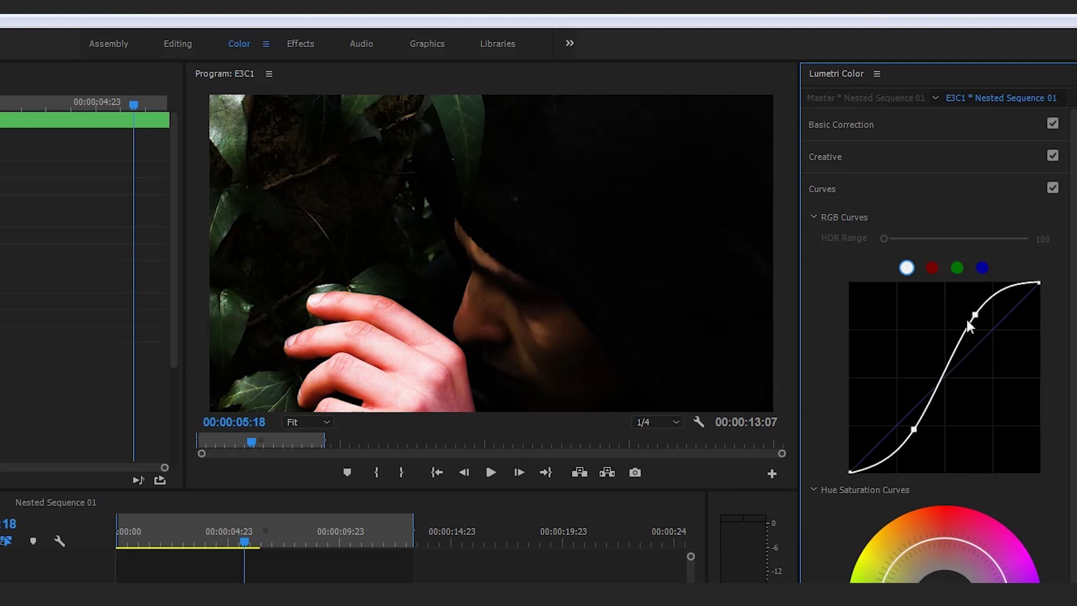
Exaggerate the highlight point, then undo the extreme curve changes with Ctrl+Z
mouse_move(970, 317)
left_mouse_down()
mouse_move(939, 285)
mouse_move(985, 324)
left_mouse_up()
left_click_drag(914, 430, 895, 419)
left_click_drag(985, 325, 868, 287)
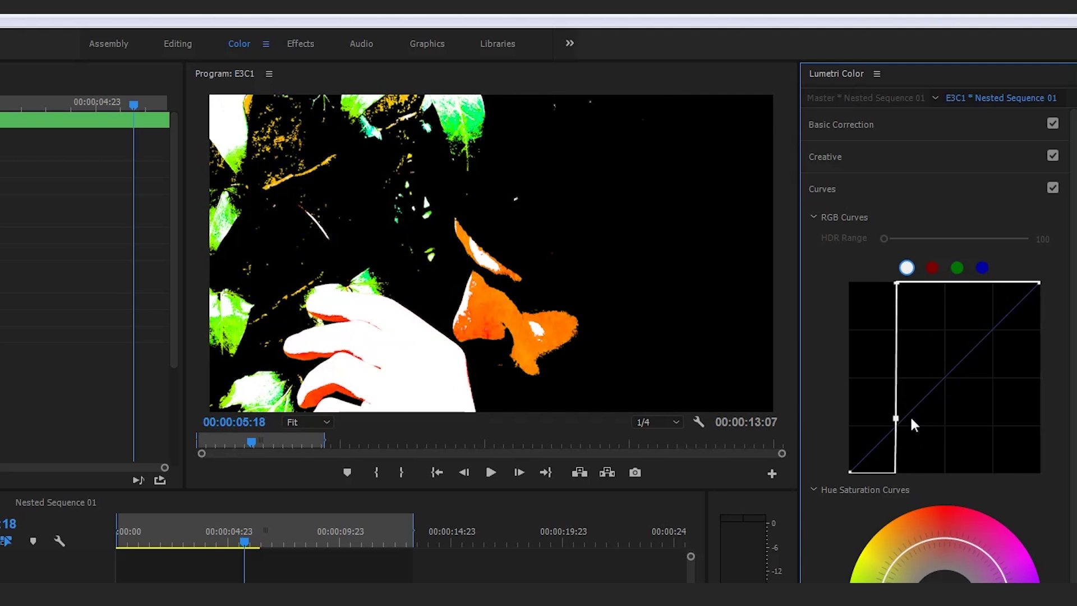
key("ctrl+z")
key("ctrl+z")
key("ctrl+z")
key("ctrl+z")
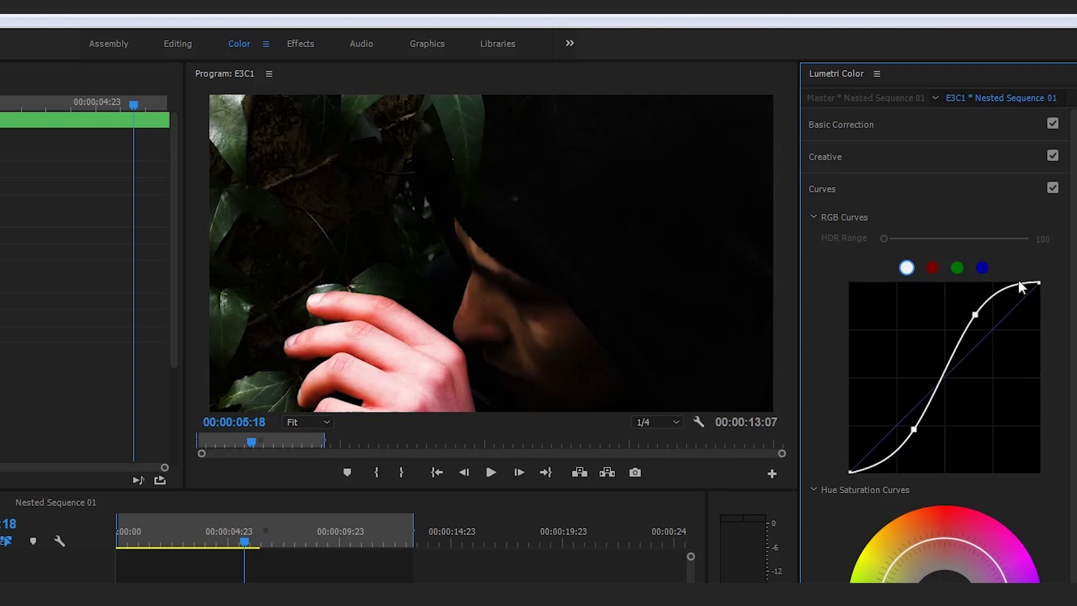
key("ctrl+z")
key("ctrl+z")
key("ctrl+z")
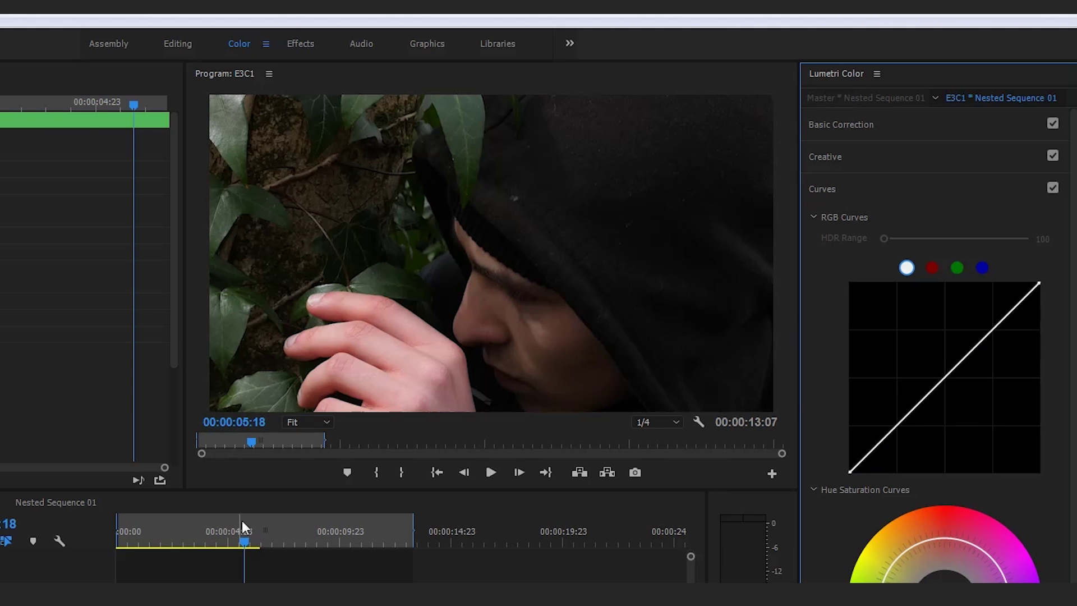
At 00:00:03:09, reset the RGB curve and rebuild it with highlight and shadow points
left_click_drag(241, 520, 191, 539)
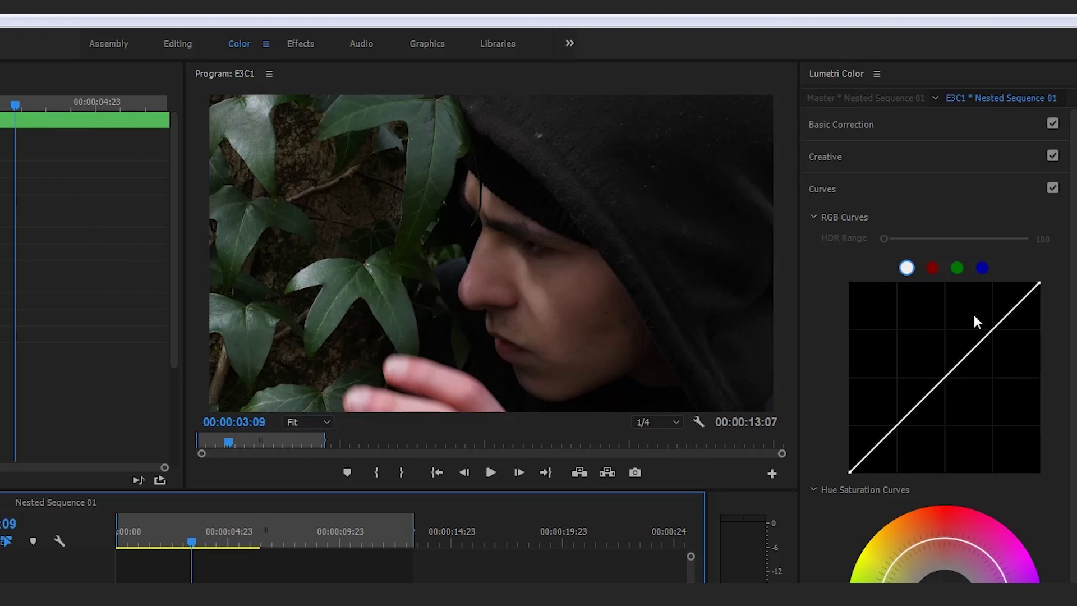
left_click_drag(990, 330, 981, 316)
double_click(994, 338)
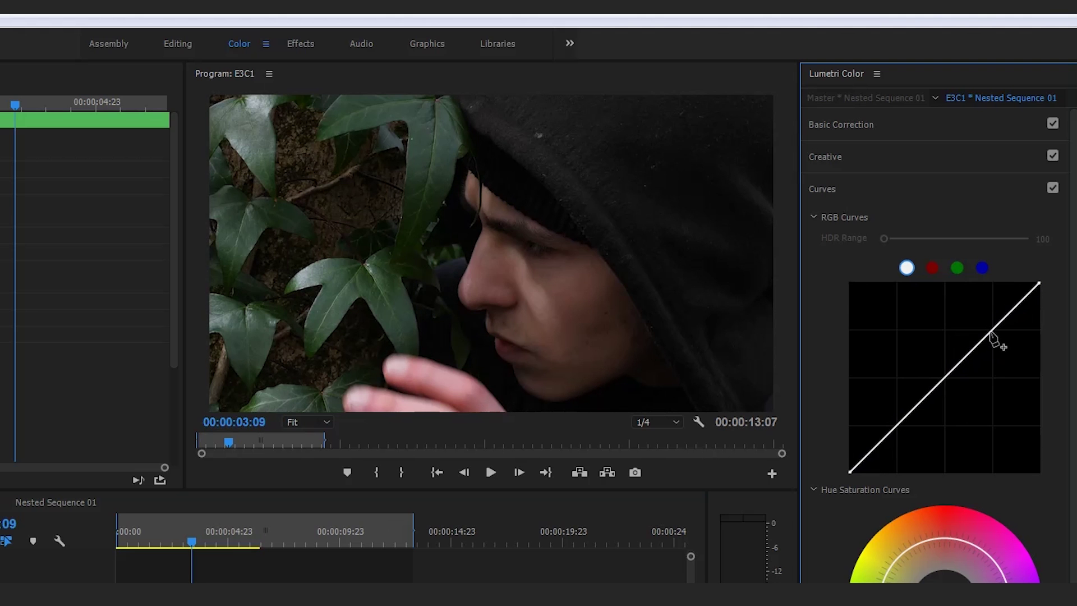
left_click_drag(988, 328, 976, 319)
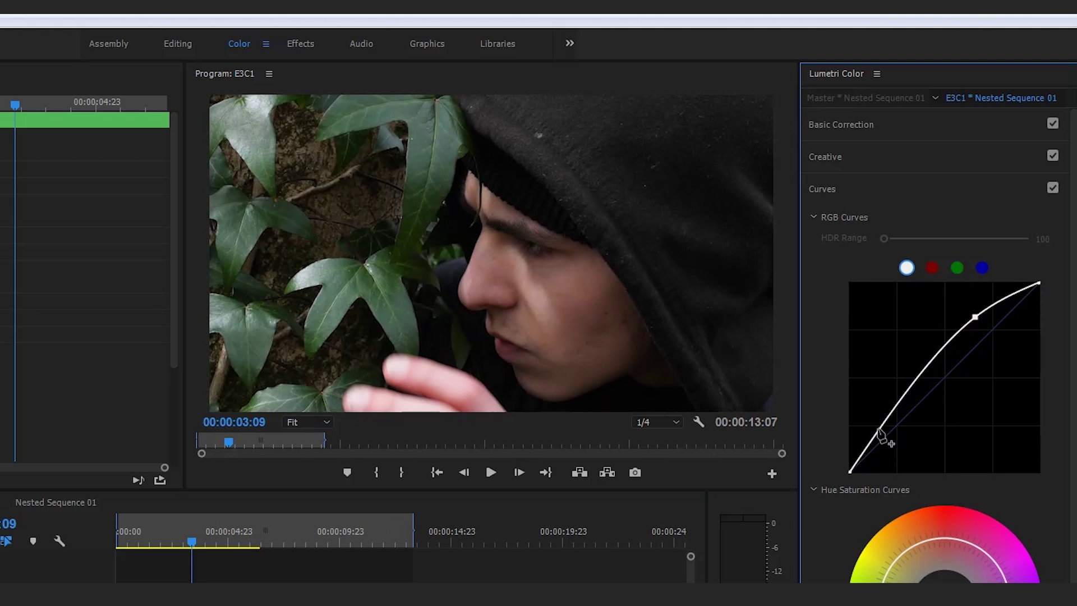
left_click_drag(888, 420, 899, 431)
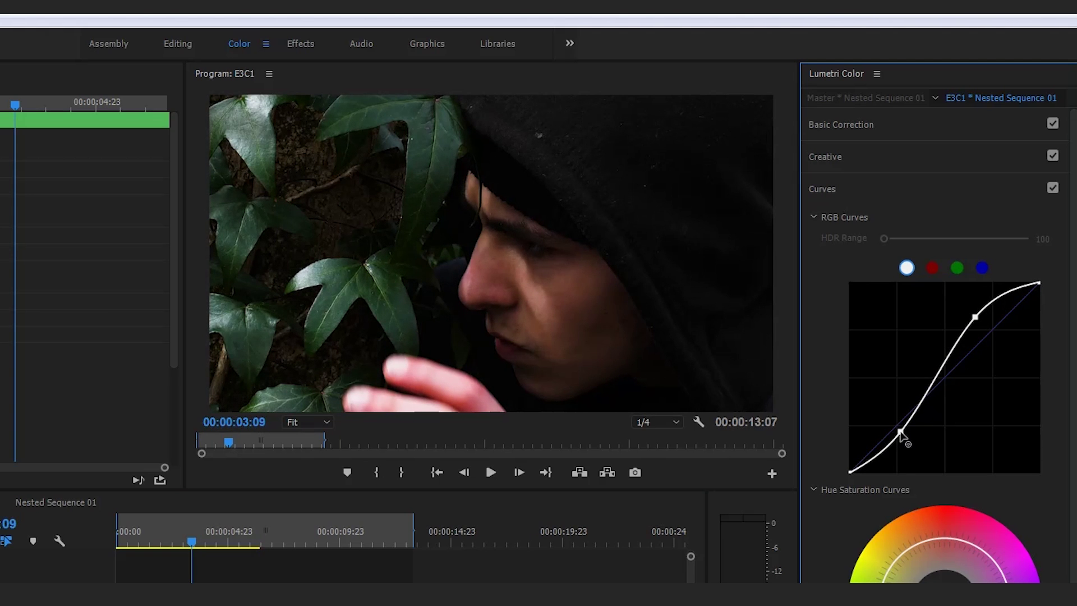
left_click_drag(899, 430, 901, 430)
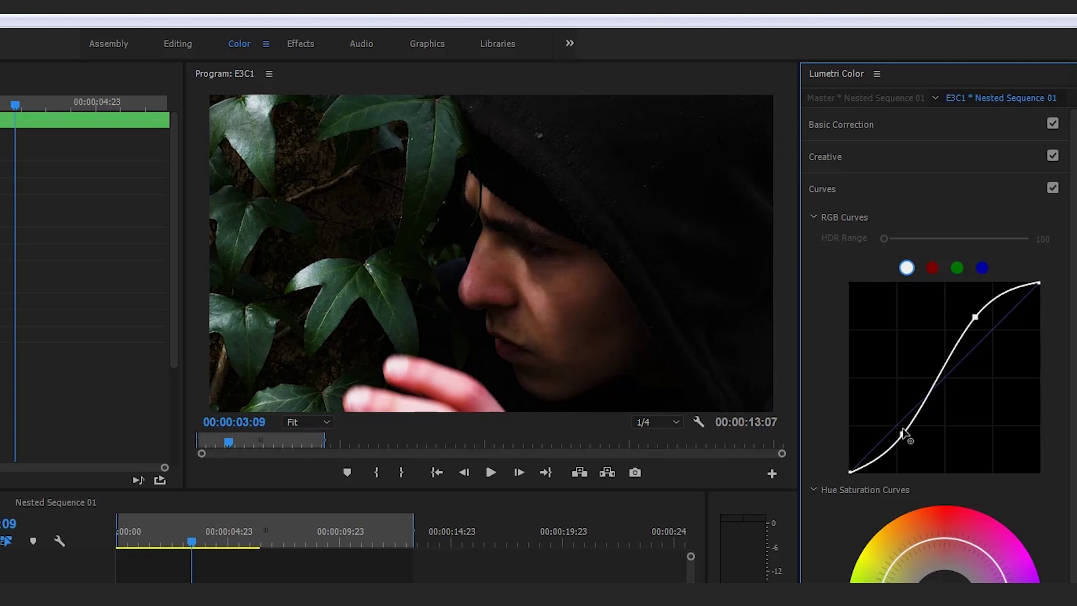
Switch the Curves correction off, collapse Creative, and switch Curves back on
left_click(1052, 187)
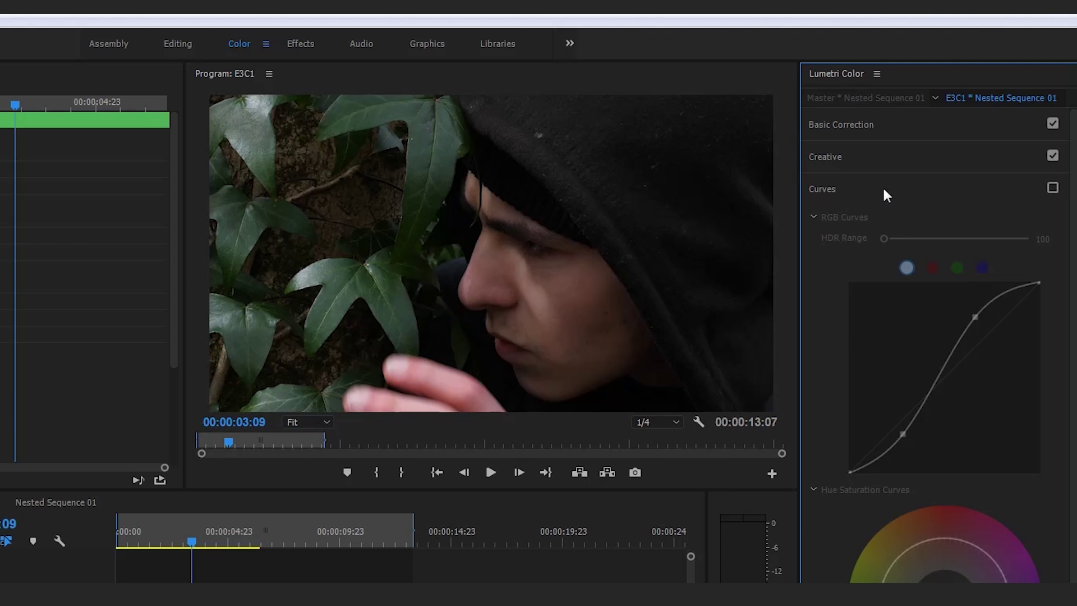
left_click(874, 157)
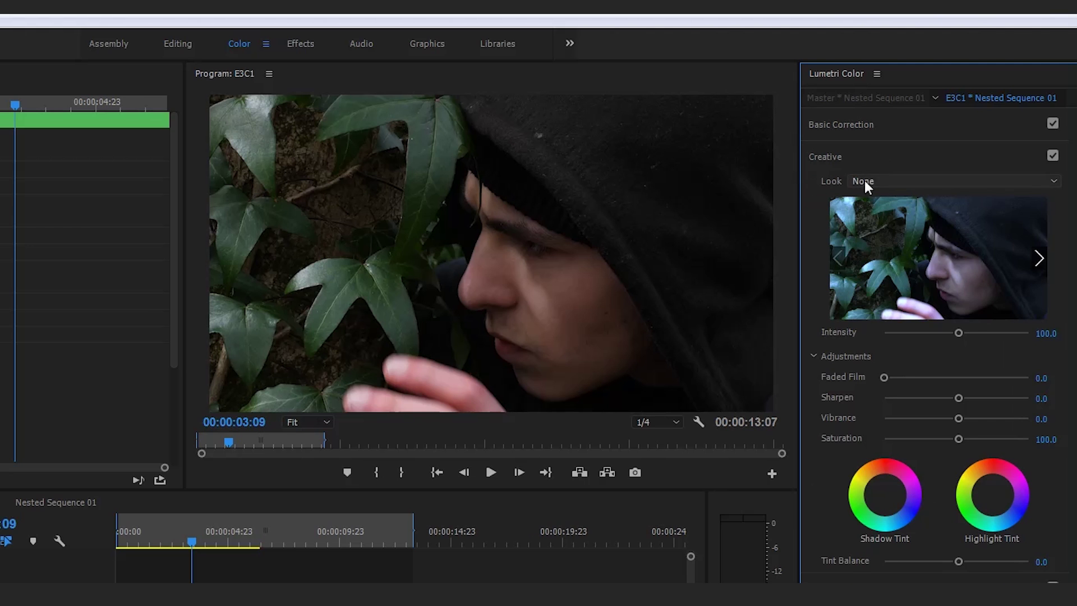
left_click(836, 157)
left_click(966, 199)
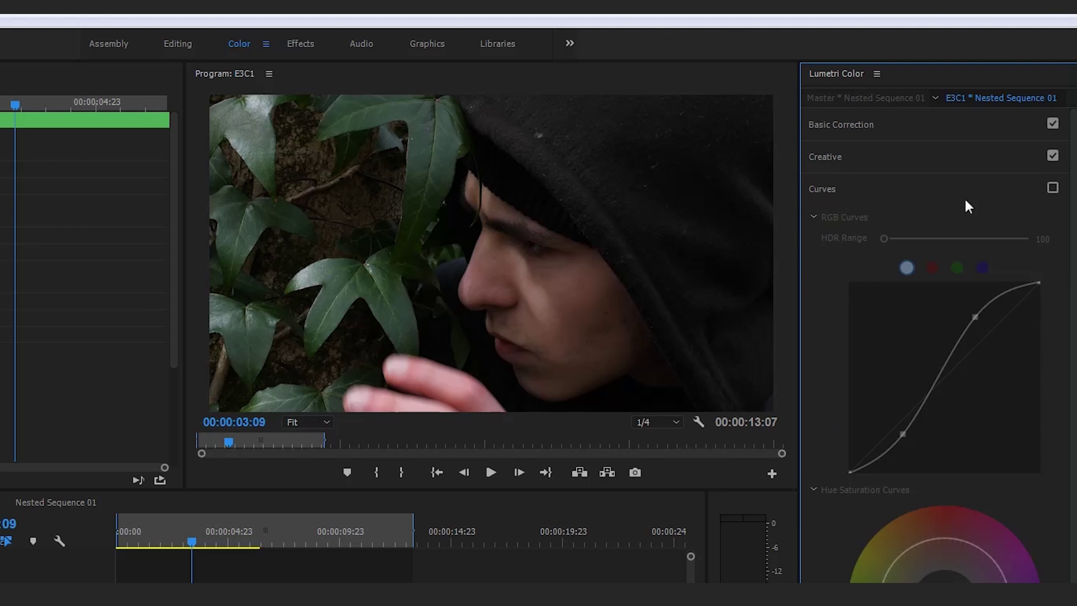
left_click(1052, 188)
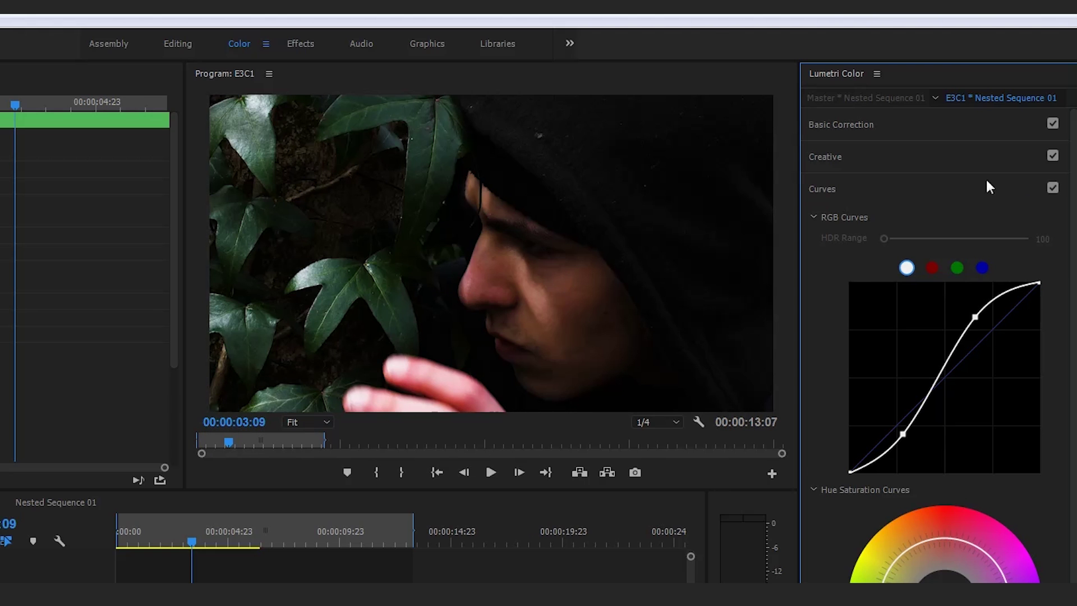
Compare the frame with Curves off and on, leave it on, and lower the shadow point slightly
left_click(1052, 188)
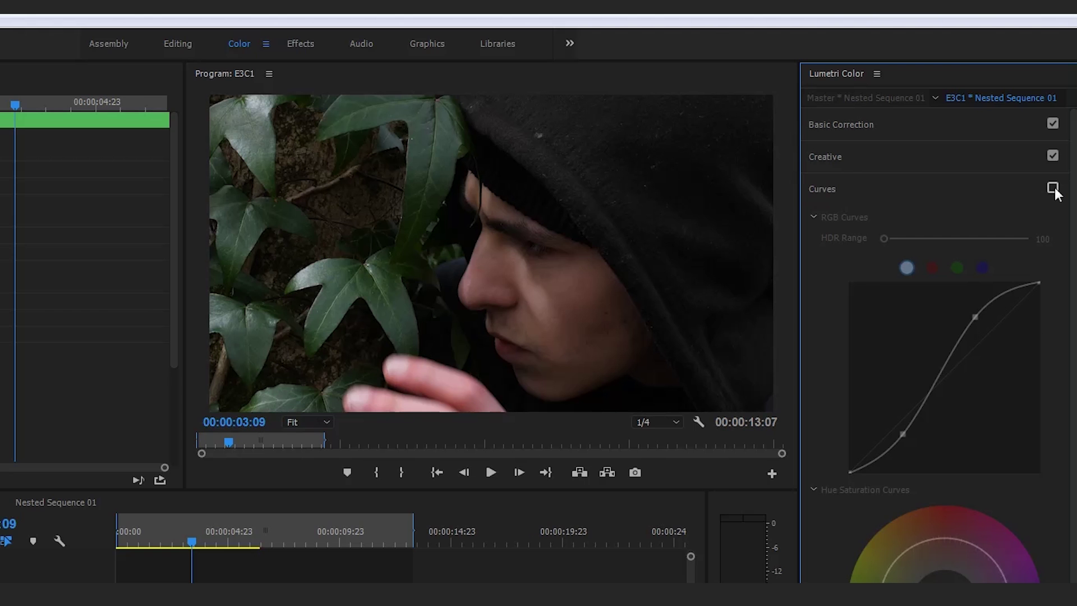
left_click(1052, 188)
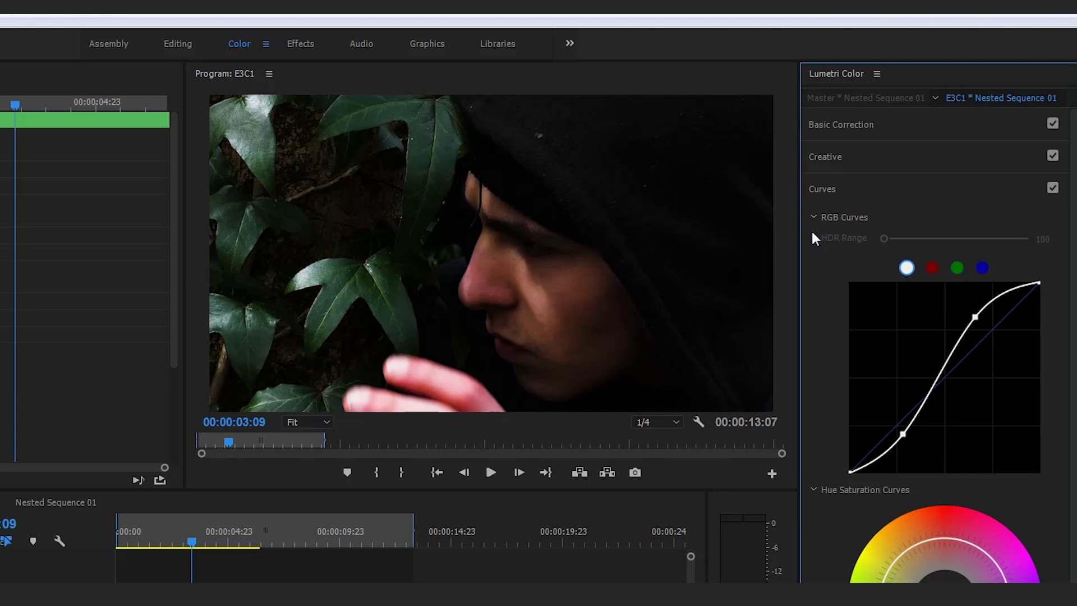
left_click(1053, 189)
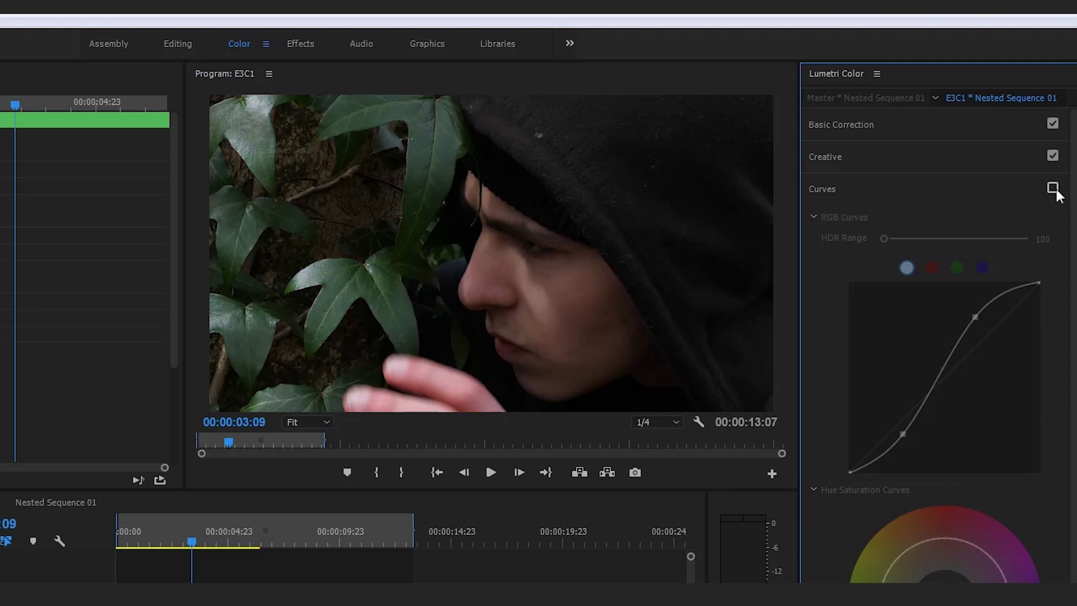
left_click(1053, 189)
left_click(1053, 189)
left_click(1052, 188)
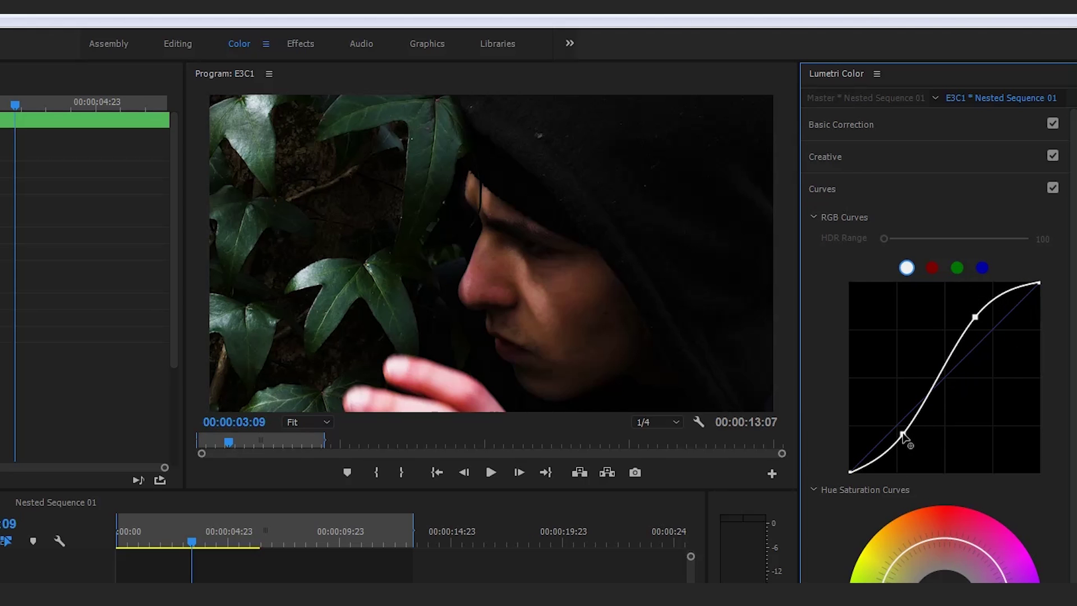
left_click_drag(903, 433, 904, 436)
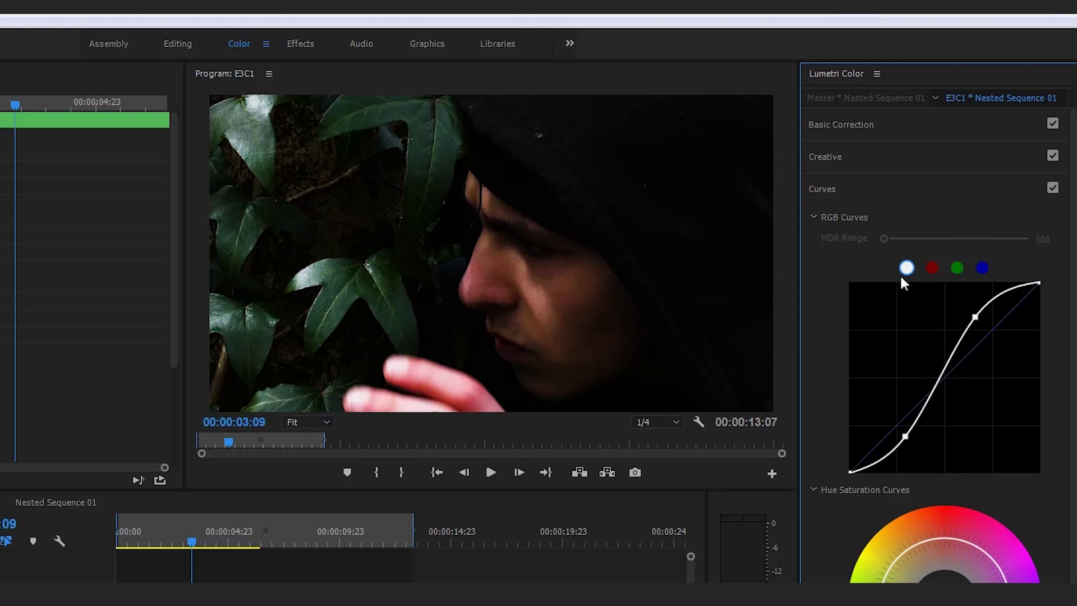
With Curves off, apply the Cinematic LUT 2_Final_Ajay Creative look
left_click(1053, 188)
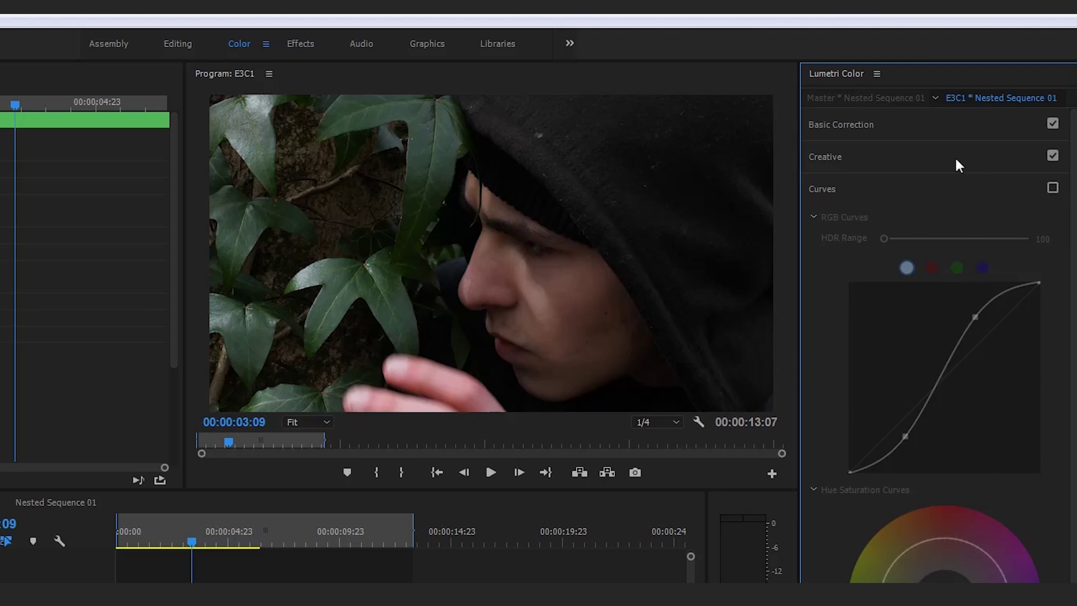
left_click(955, 158)
left_click(906, 180)
left_click(645, 35)
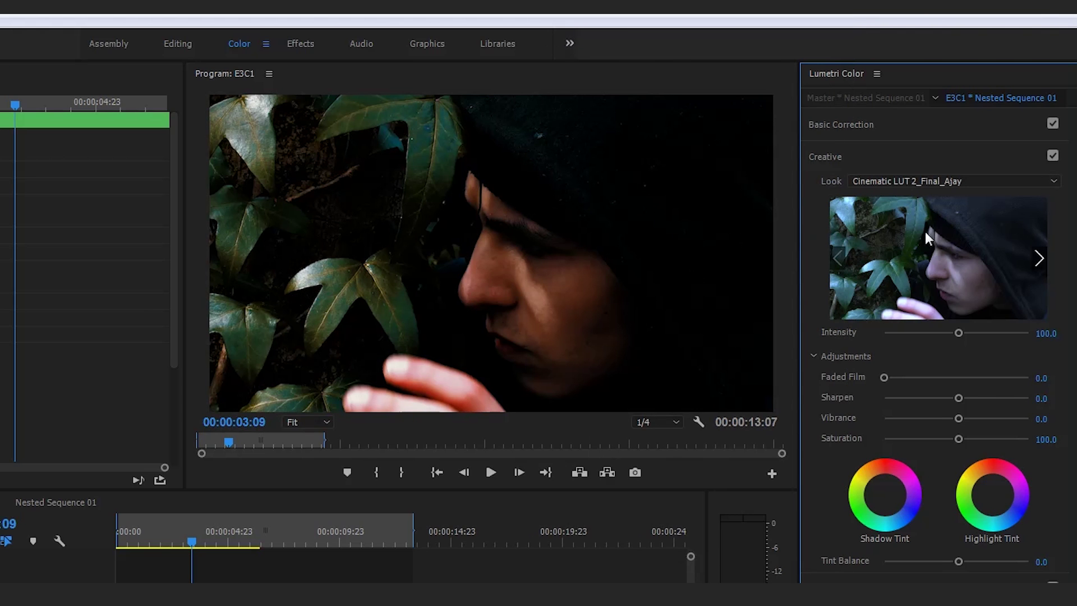
left_click(1001, 159)
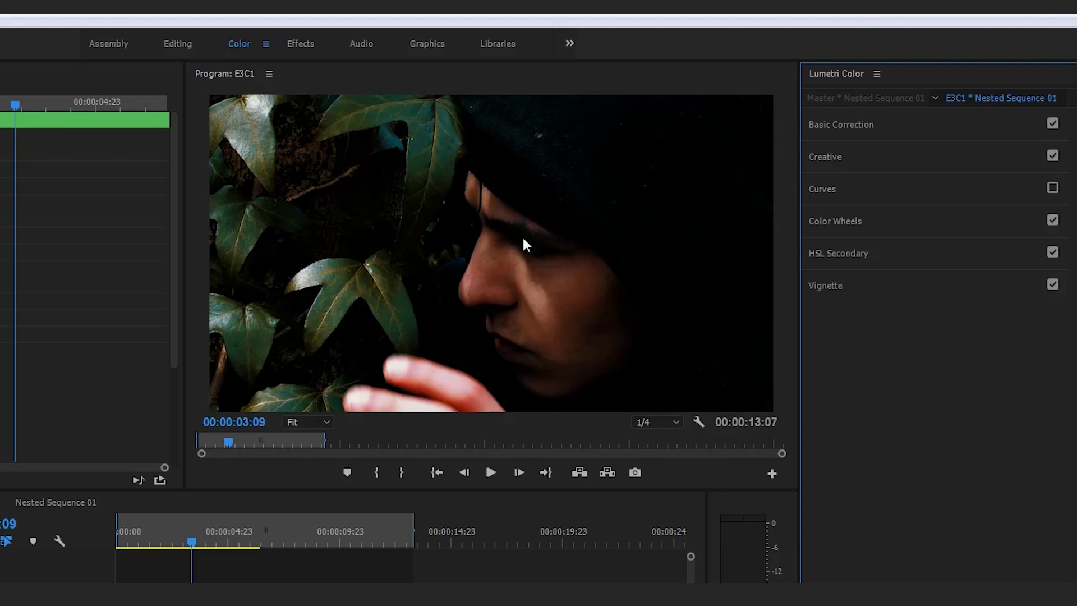
Compare the Creative and Curves corrections, ending with Curves on and Creative off
left_click(1051, 156)
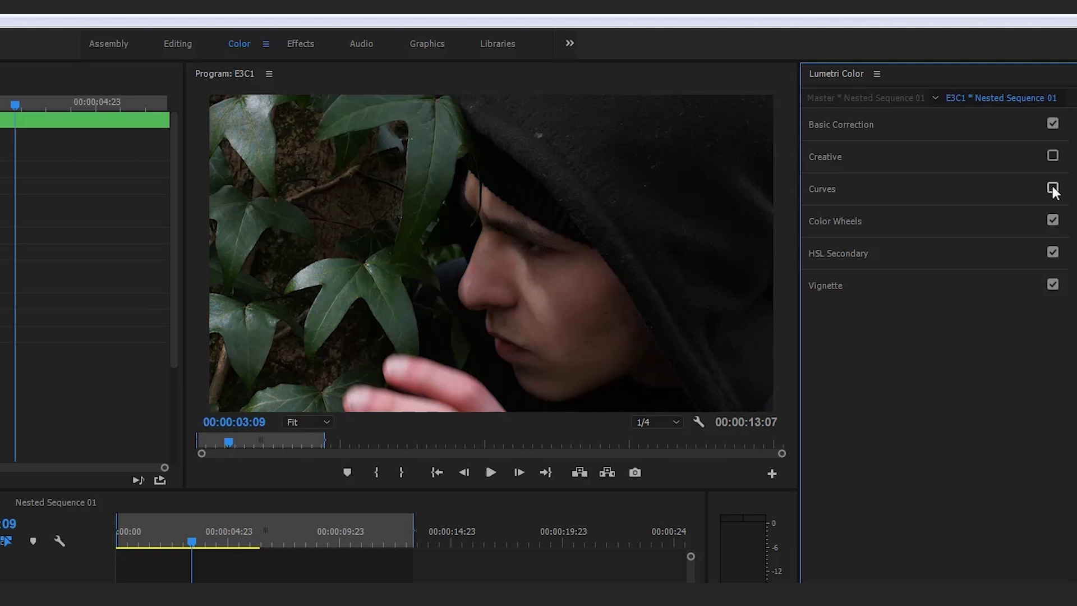
left_click(1050, 189)
left_click(1052, 155)
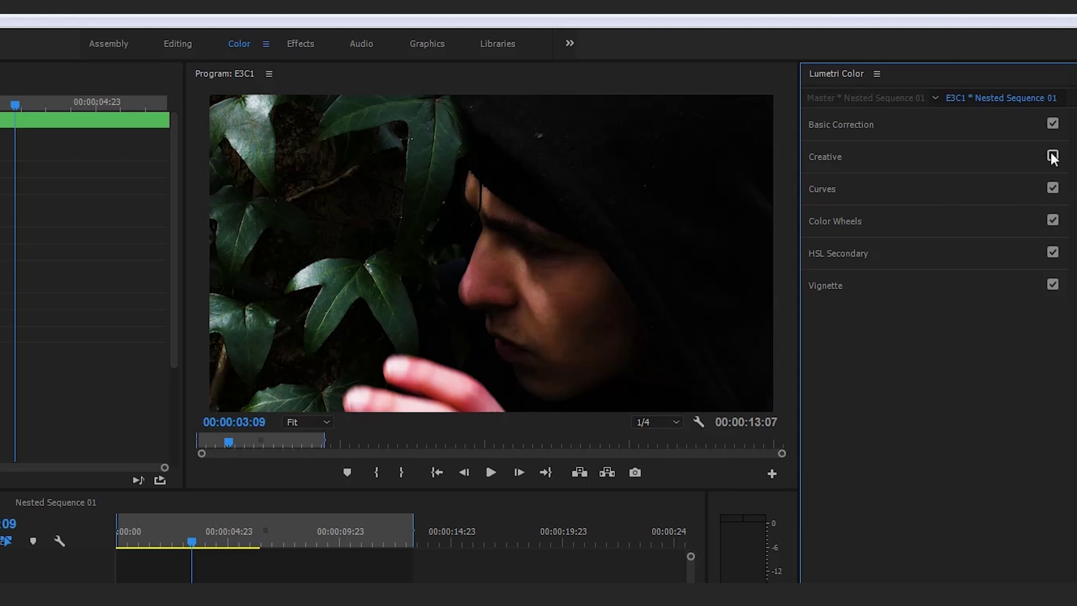
left_click(1052, 188)
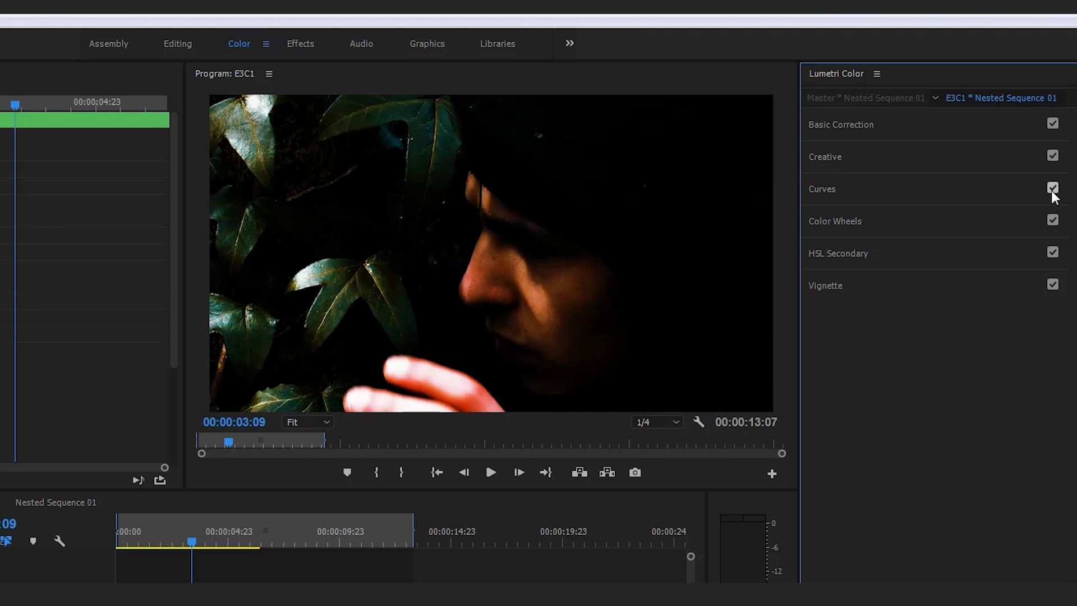
left_click(973, 200)
left_click(997, 190)
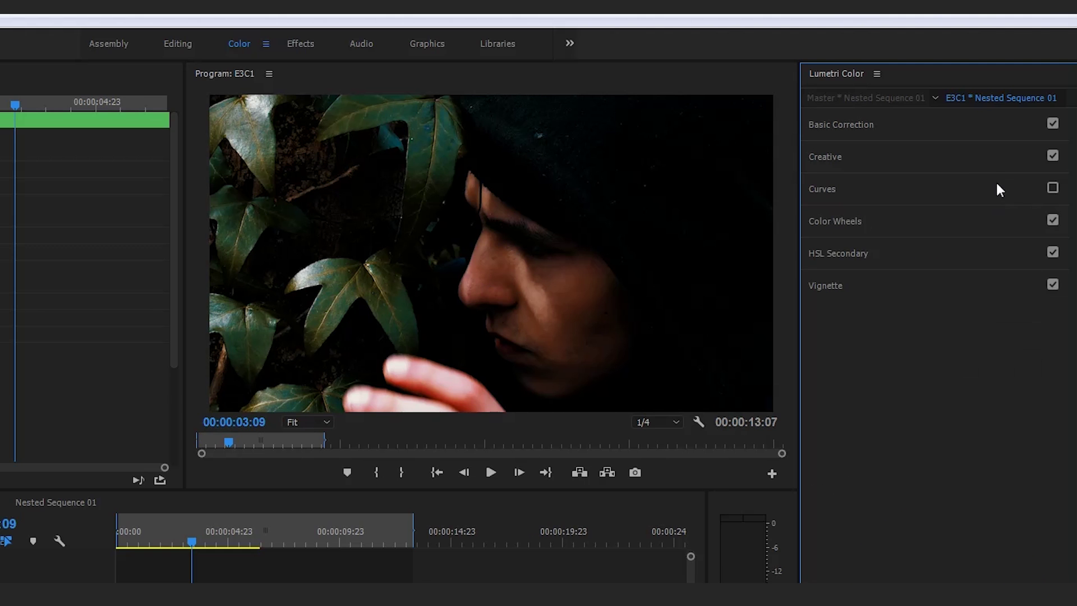
left_click(1052, 188)
left_click(1052, 156)
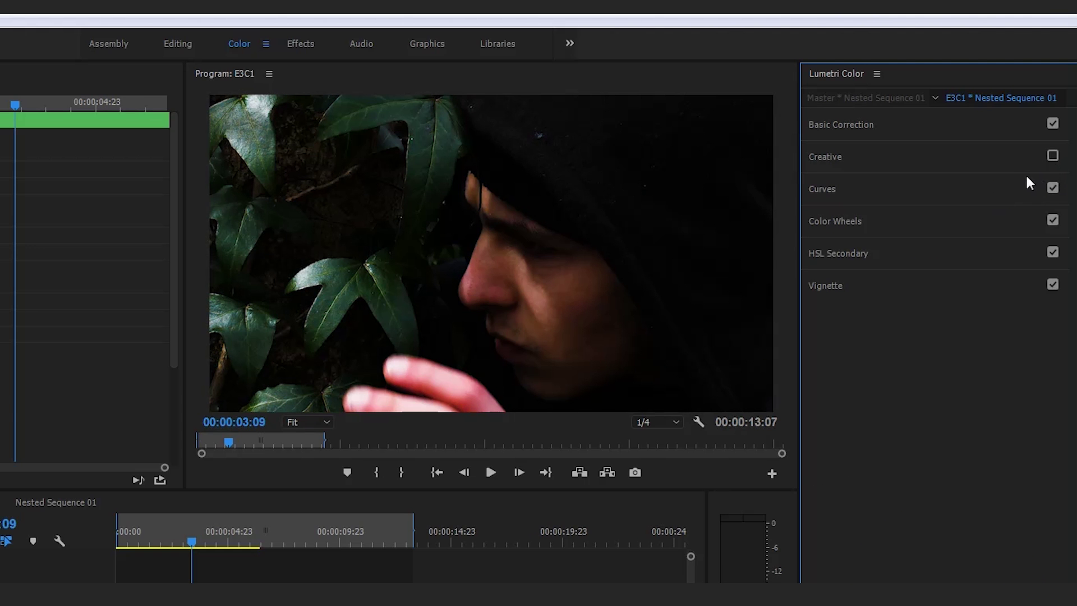
Enable the Creative correction and set its Look to None
left_click(1015, 162)
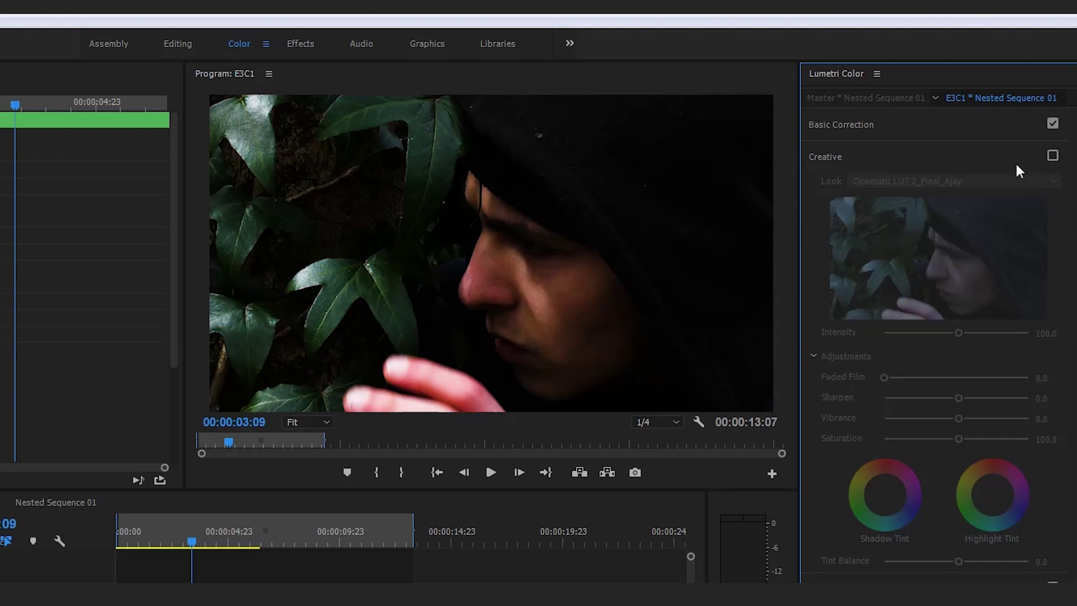
left_click(1053, 156)
left_click(984, 182)
left_click(595, 19)
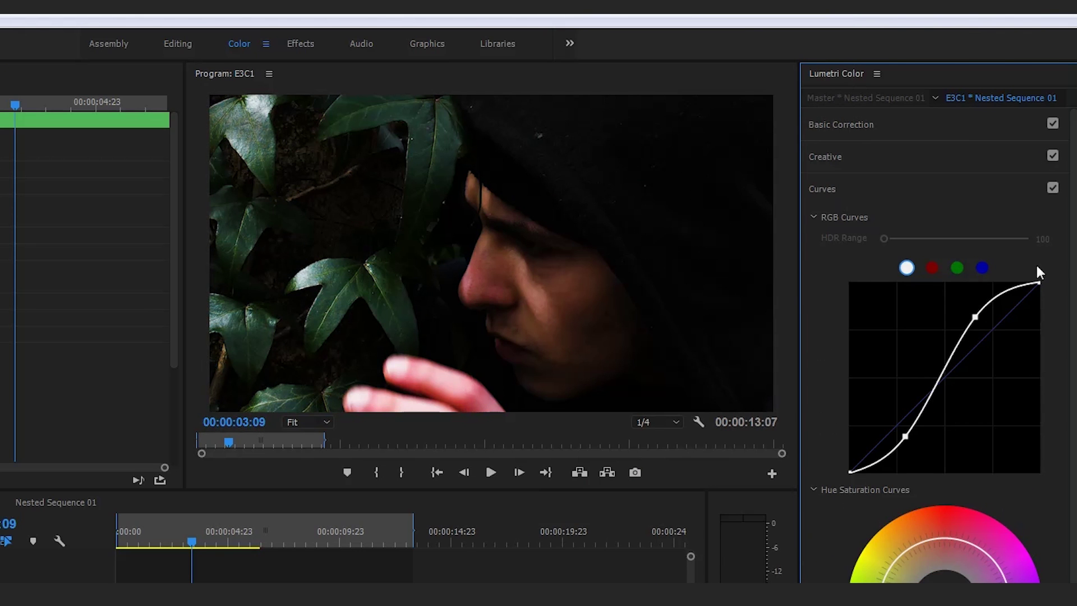
Set Creative Vibrance to 48.1 and Faded Film to 18.9
left_click(908, 156)
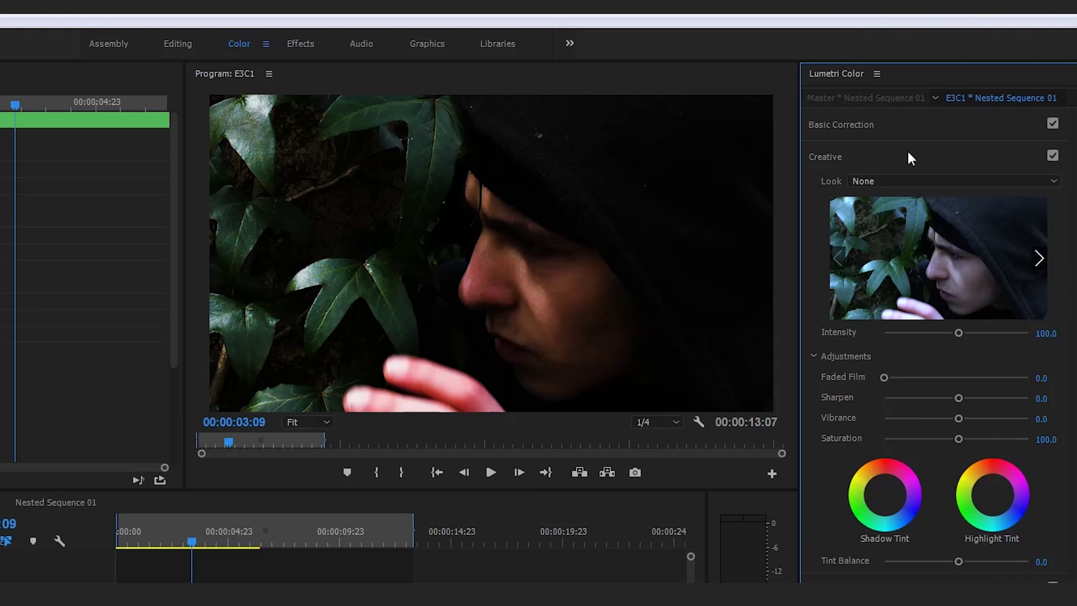
left_click_drag(958, 417, 1021, 430)
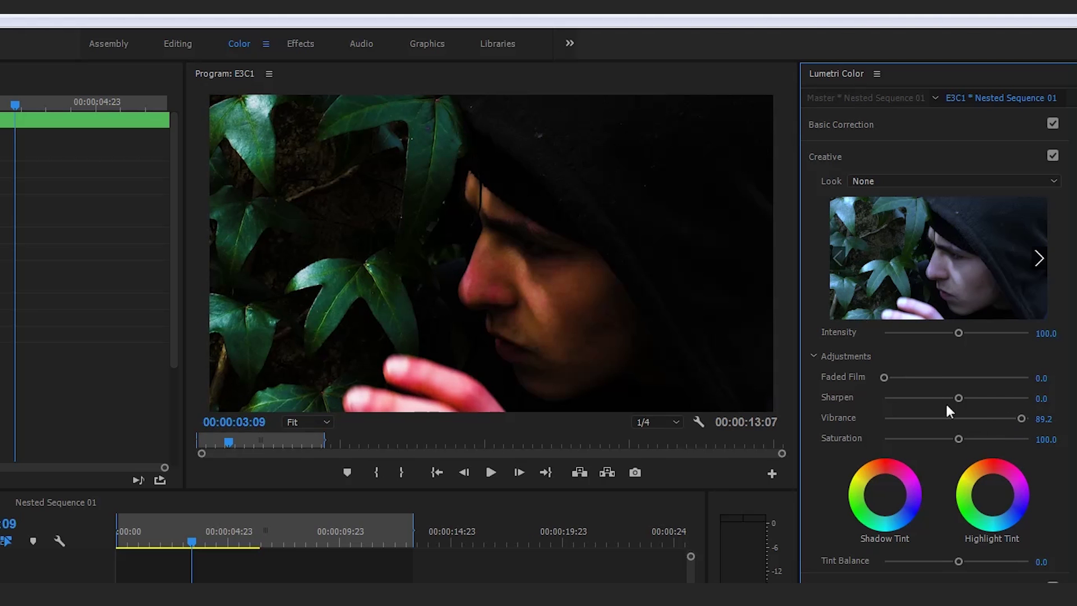
left_click_drag(889, 380, 911, 399)
left_click_drag(1015, 416, 988, 421)
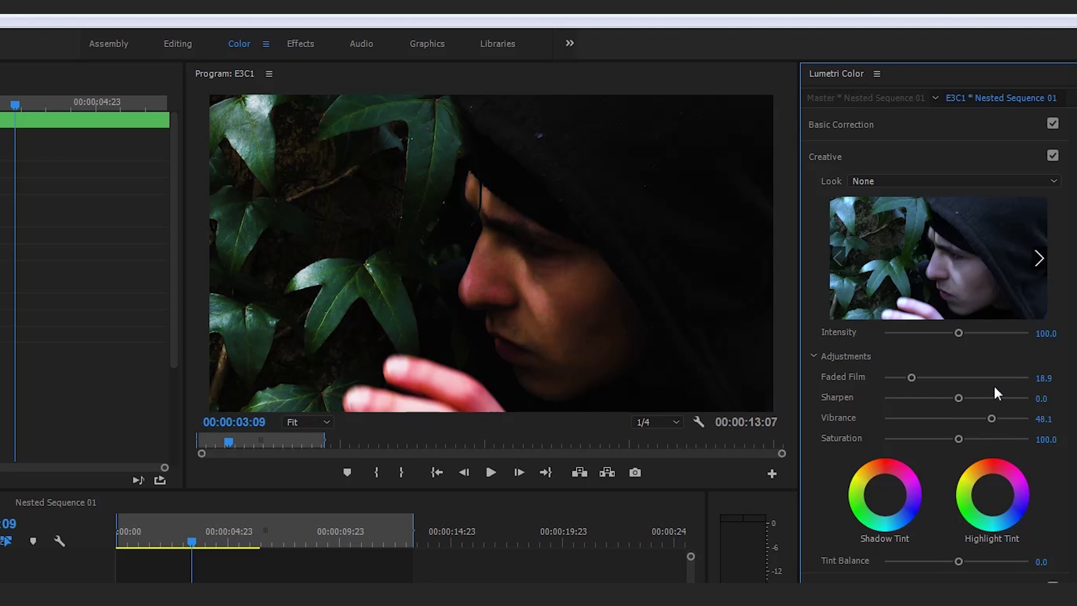
Preview Cinematic LUT 2_Final_Ajay, revert the Look to None, and show the RGB curves
left_click(877, 163)
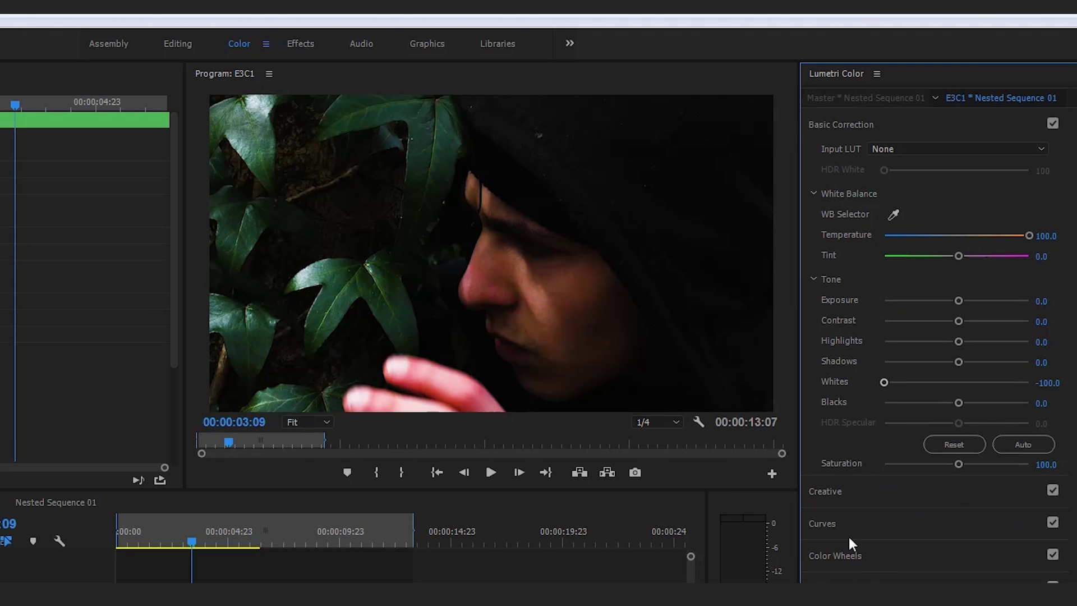
left_click(868, 495)
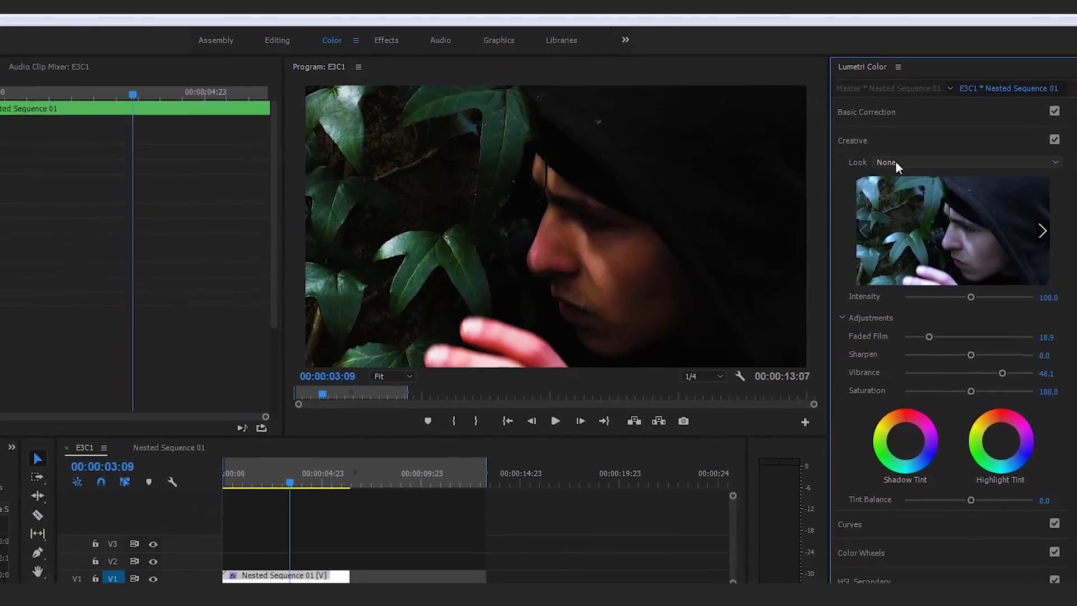
left_click(879, 176)
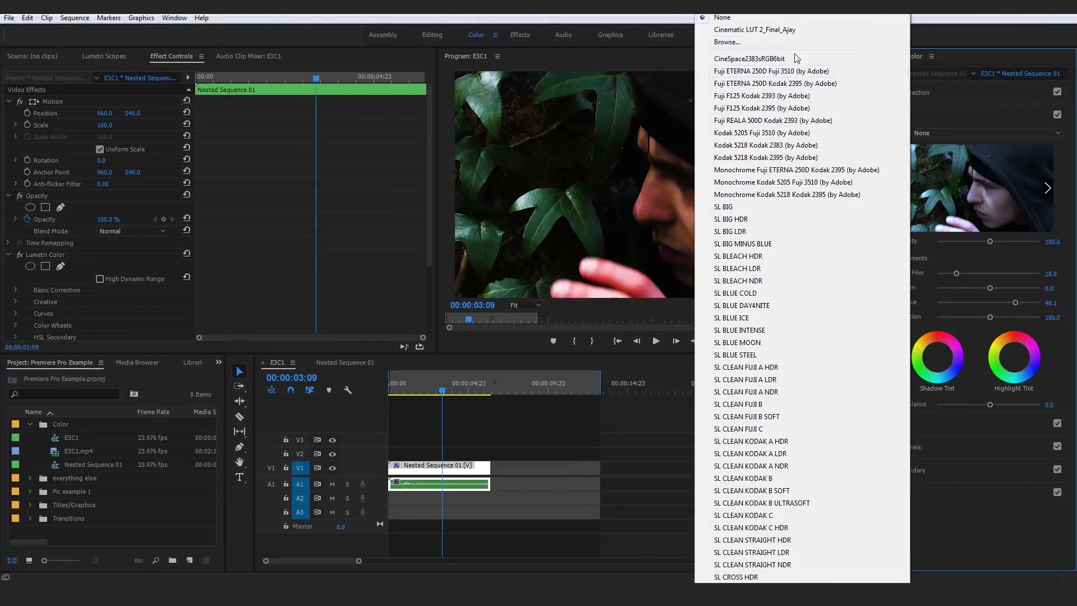
left_click(798, 31)
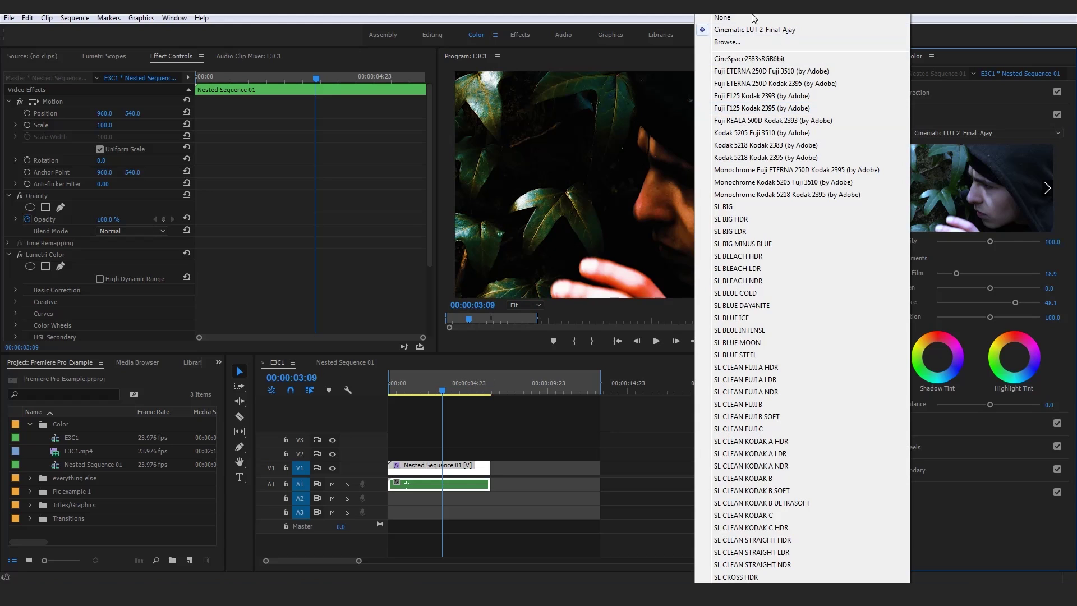
left_click(724, 18)
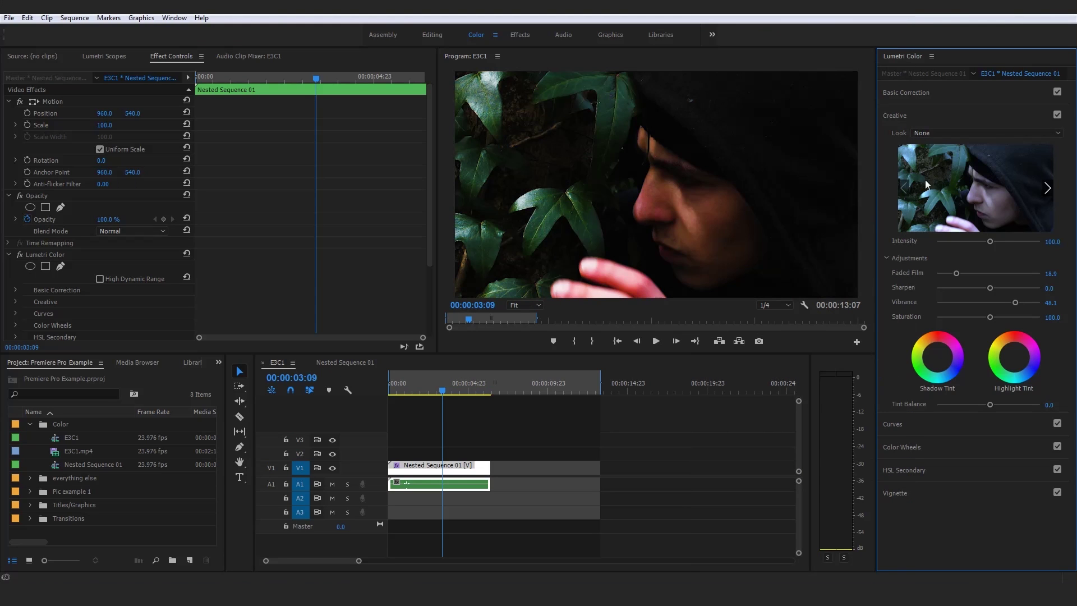
left_click(978, 421)
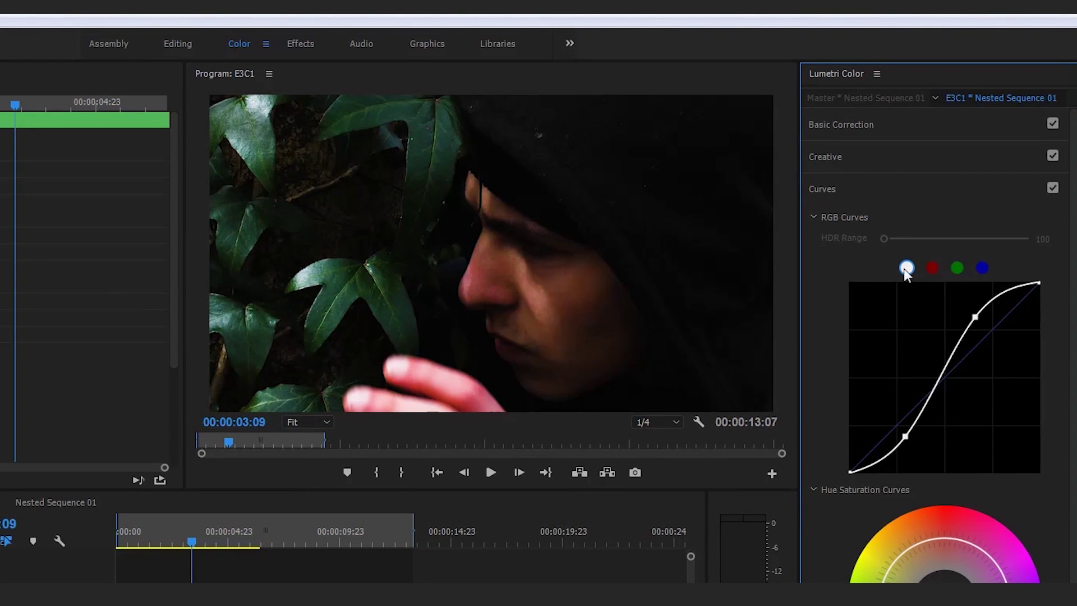
Bow the green channel curve upward with a lifted upper point and a shadow anchor point
left_click(956, 270)
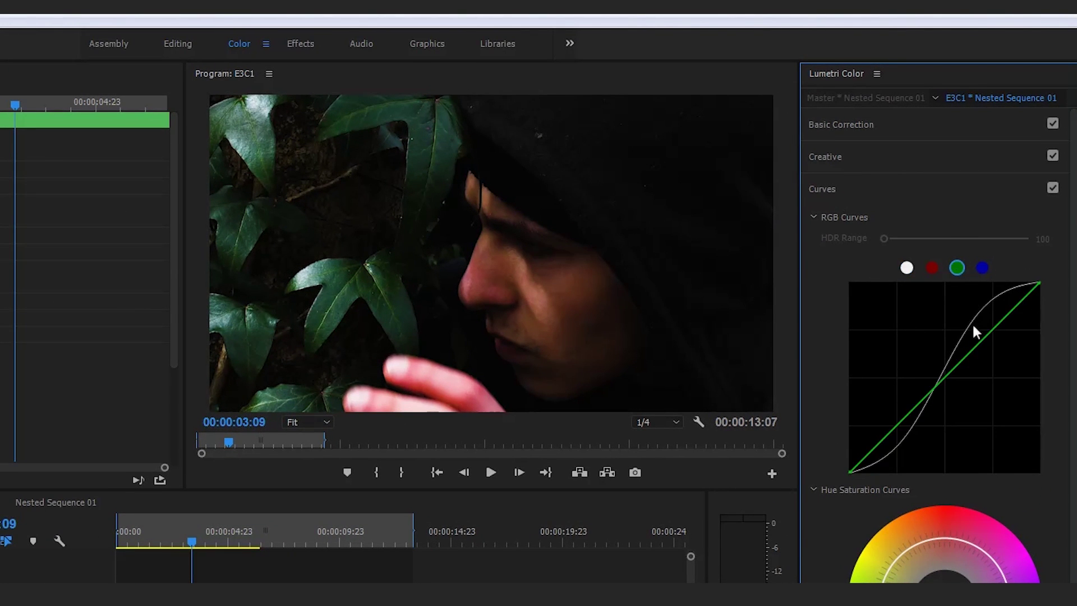
left_click_drag(993, 329, 981, 314)
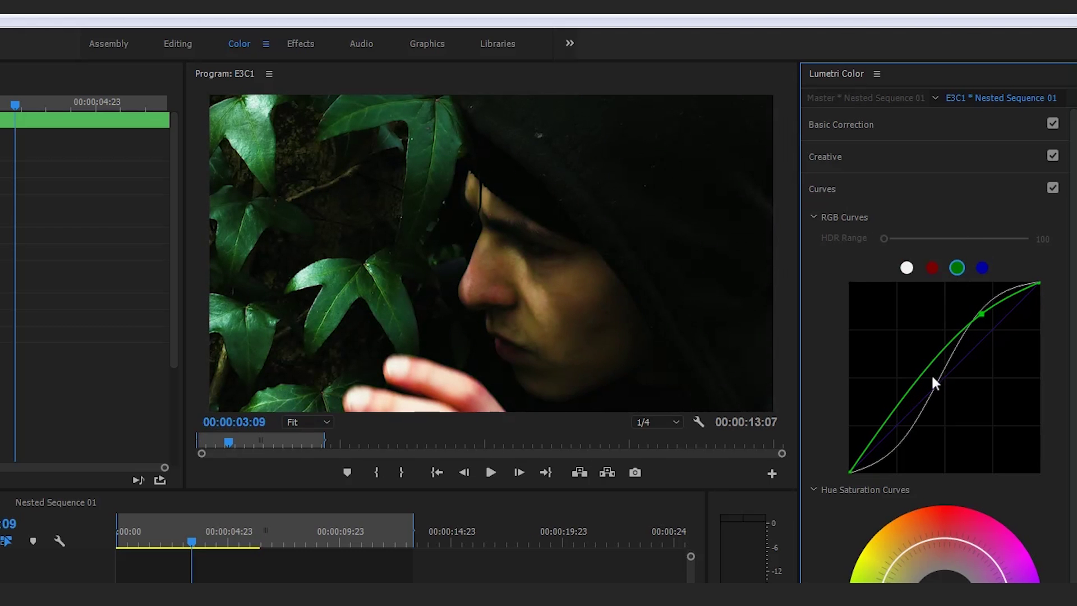
left_click_drag(887, 423, 892, 436)
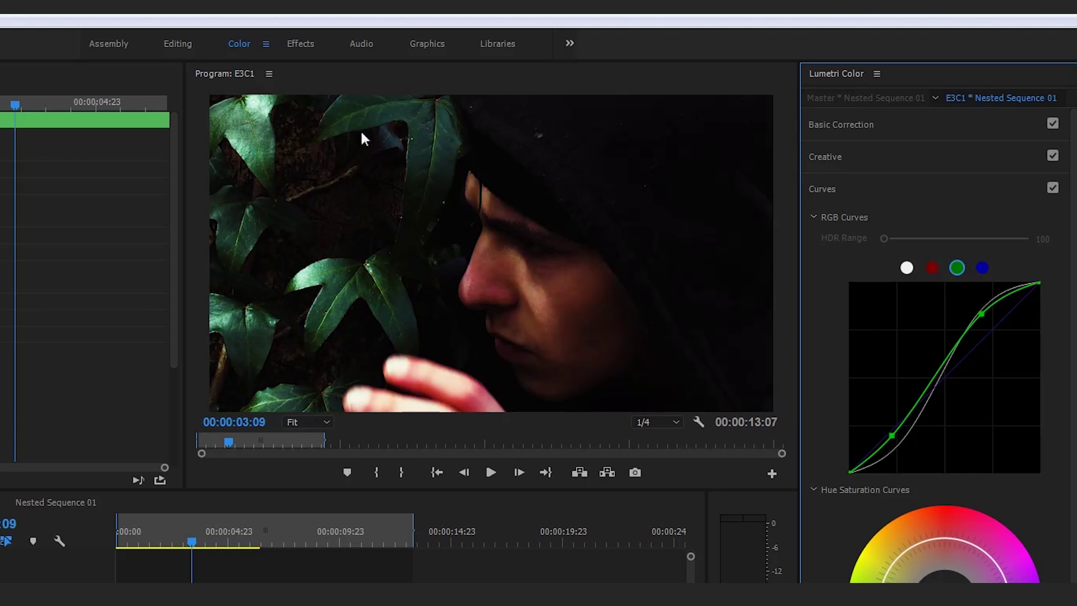
left_click_drag(981, 314, 976, 314)
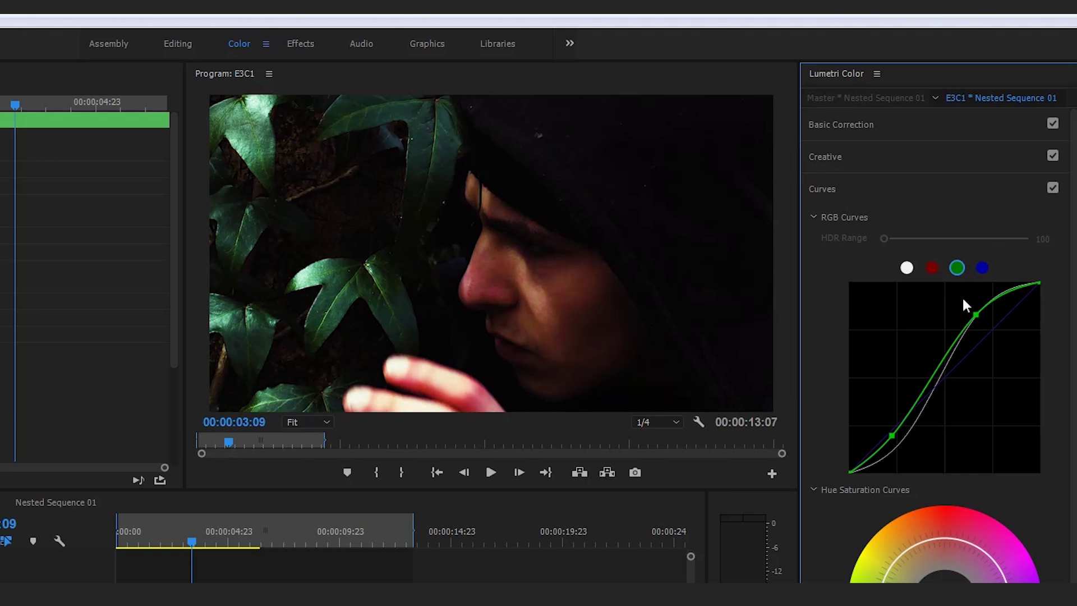
On the red channel, pull an upper point below the diagonal and lift a shadow point slightly
left_click(930, 268)
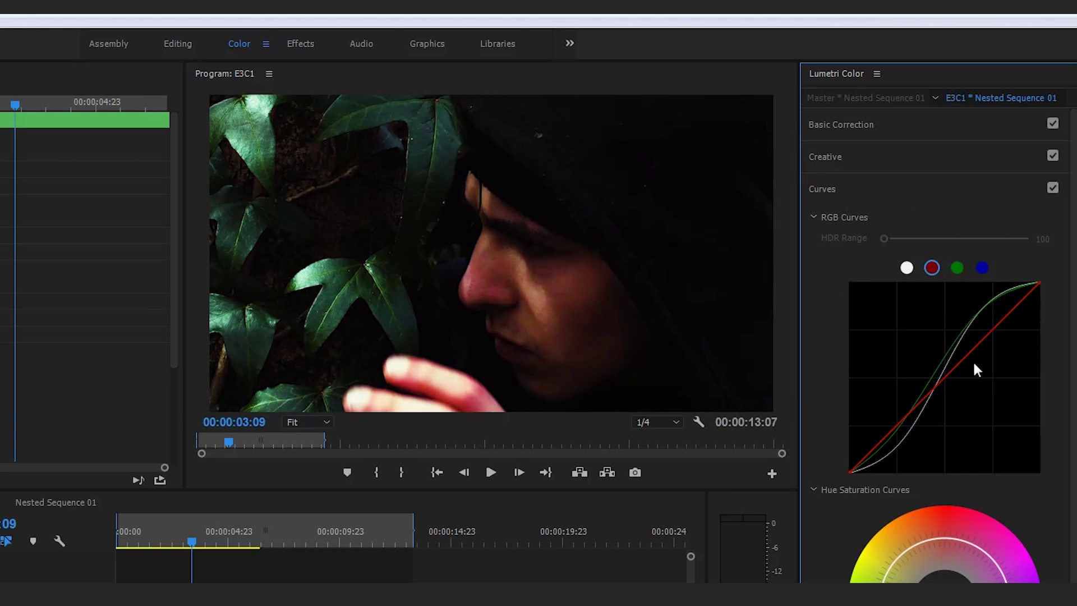
left_click(991, 336)
left_click_drag(991, 336, 996, 340)
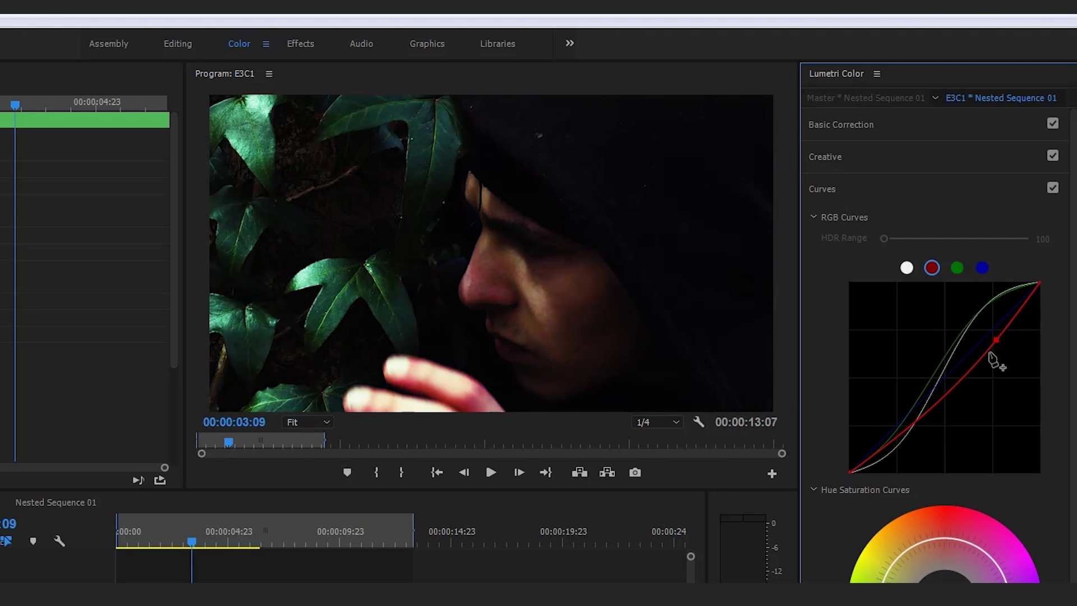
mouse_move(904, 436)
left_mouse_down()
mouse_move(902, 419)
mouse_move(904, 426)
left_mouse_up()
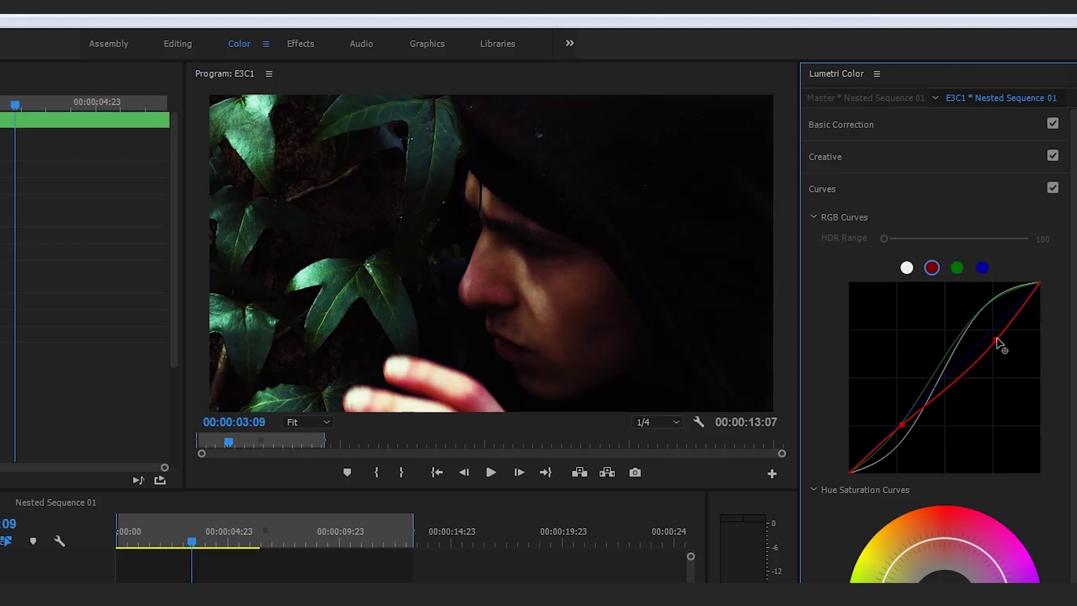
left_click_drag(999, 344, 999, 345)
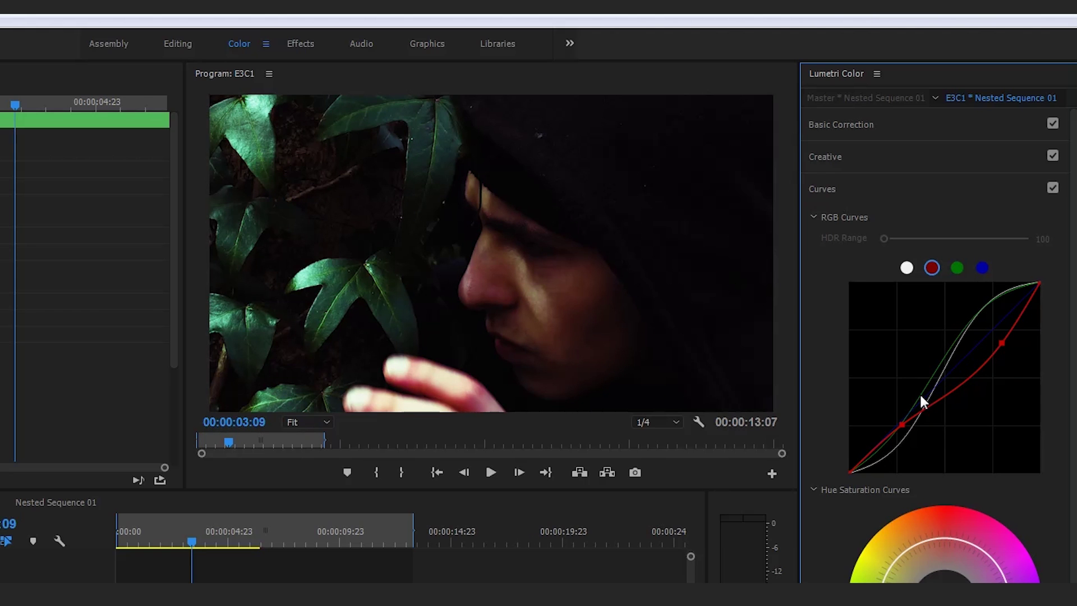
left_click(858, 188)
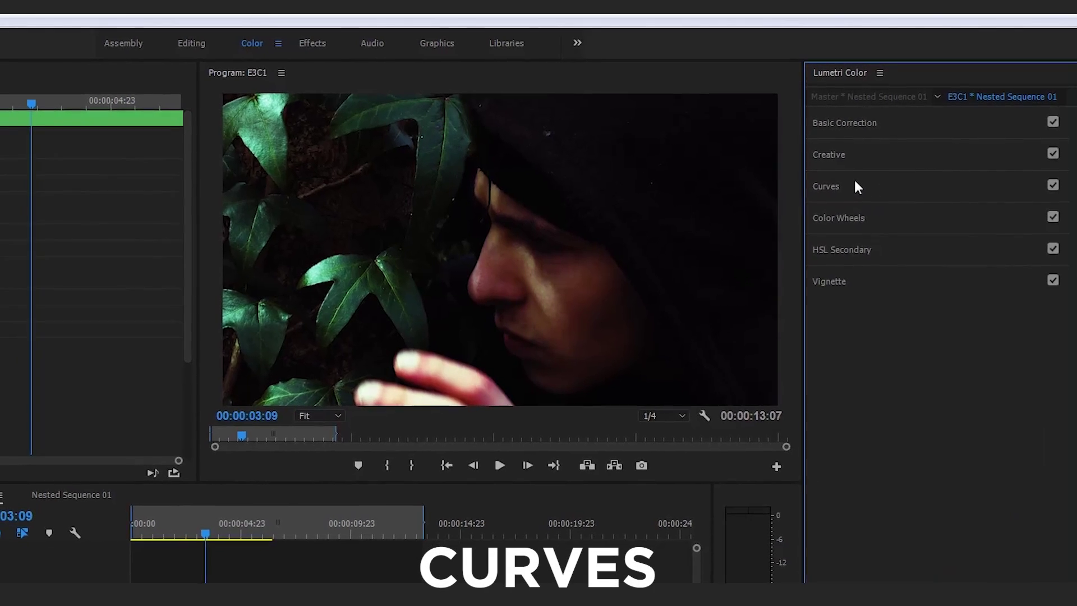
left_click(853, 182)
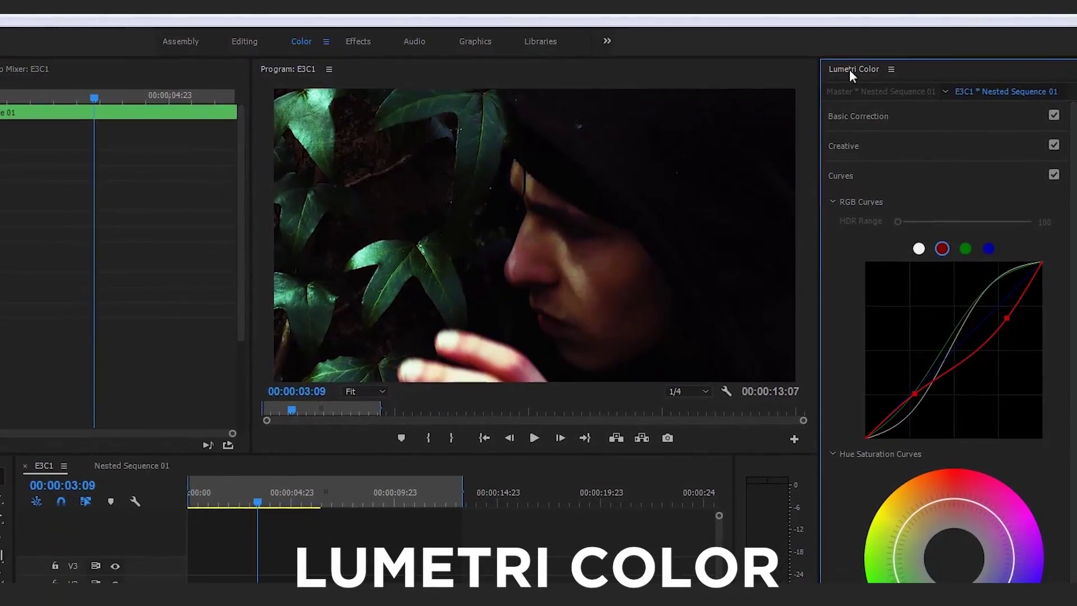